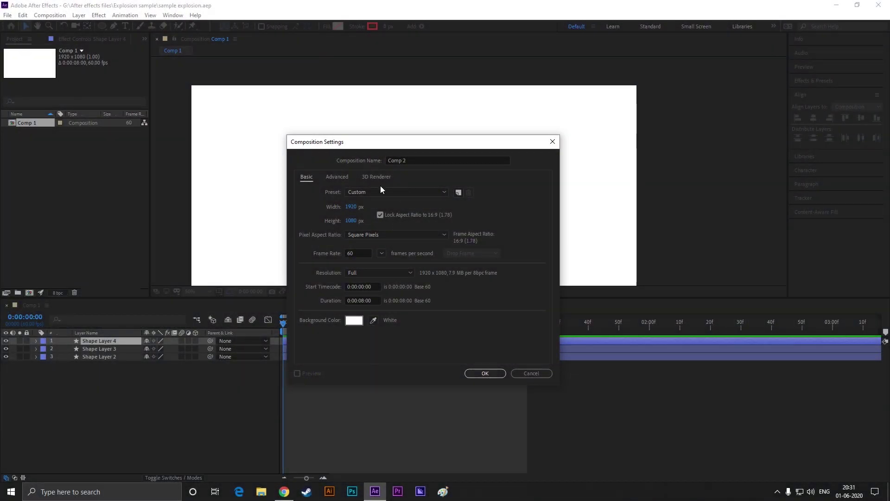
# Step: Name the new 1920×1080, 60 fps composition 'explosion' and keep its white background
pyautogui.click(416, 159)
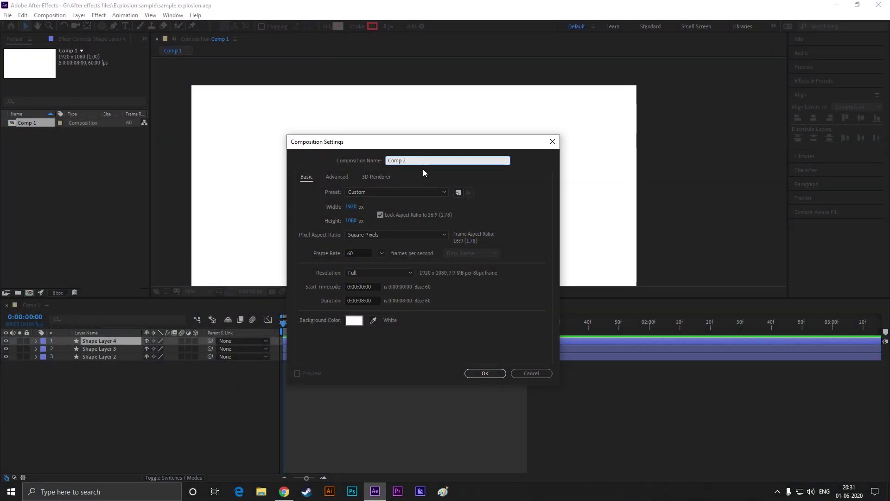
pyautogui.press('BackSpace')
pyautogui.press('BackSpace')
pyautogui.press('BackSpace')
pyautogui.press('BackSpace')
pyautogui.press('BackSpace')
pyautogui.write('explosion')
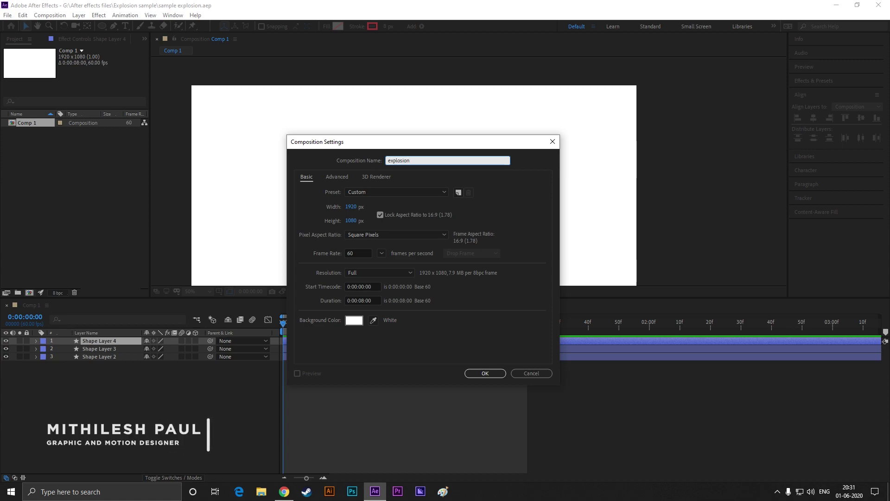
pyautogui.click(353, 322)
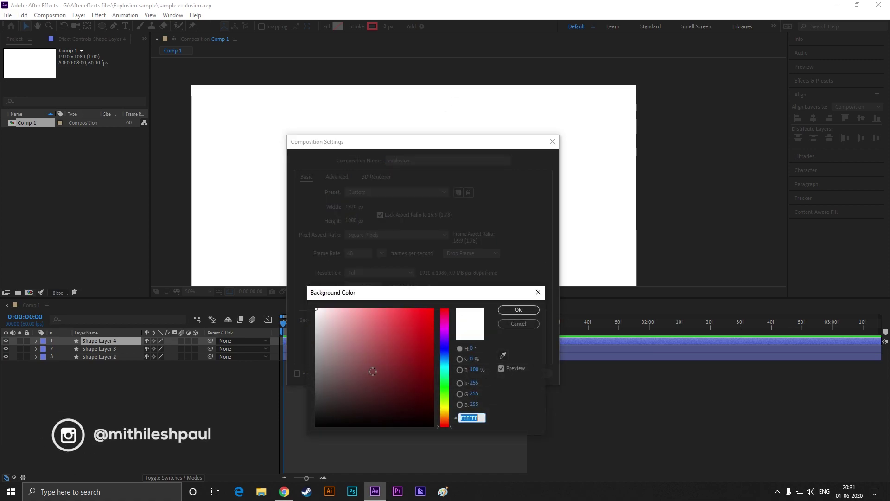
pyautogui.click(511, 310)
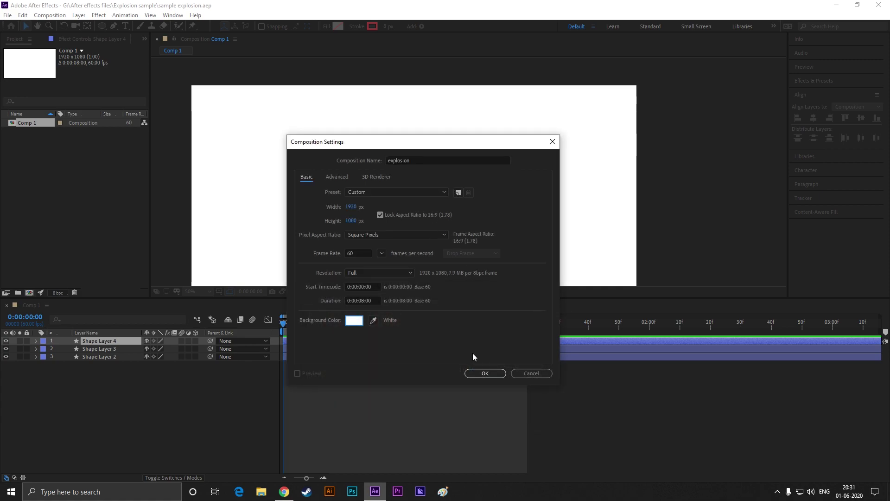
# Step: Create the explosion comp and draw a red circle with a 38 px stroke
pyautogui.click(487, 374)
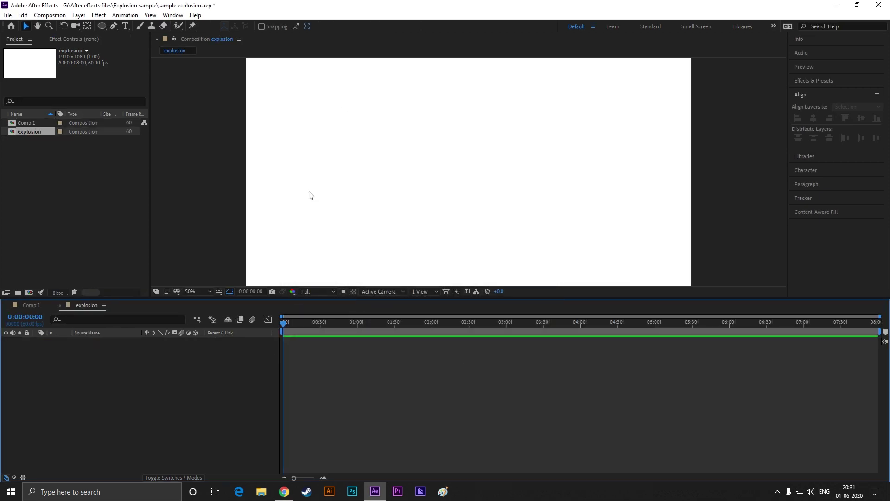
pyautogui.moveTo(445, 300); pyautogui.dragTo(442, 324)
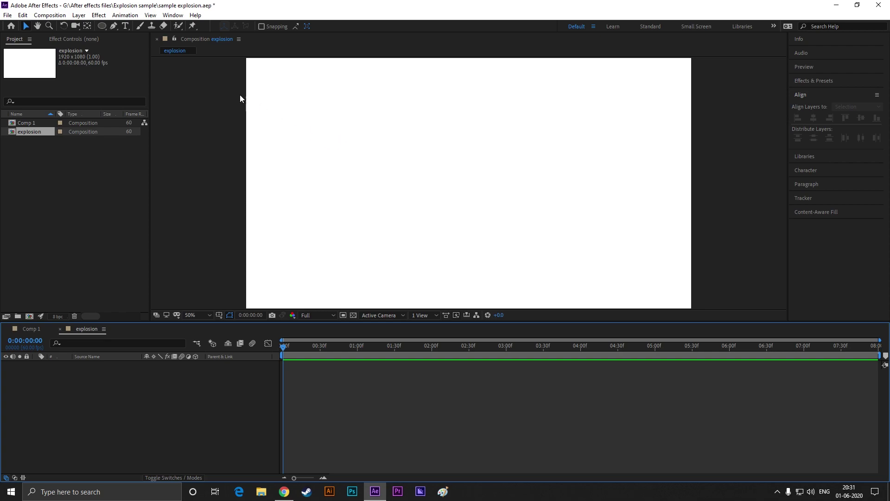
pyautogui.click(103, 27)
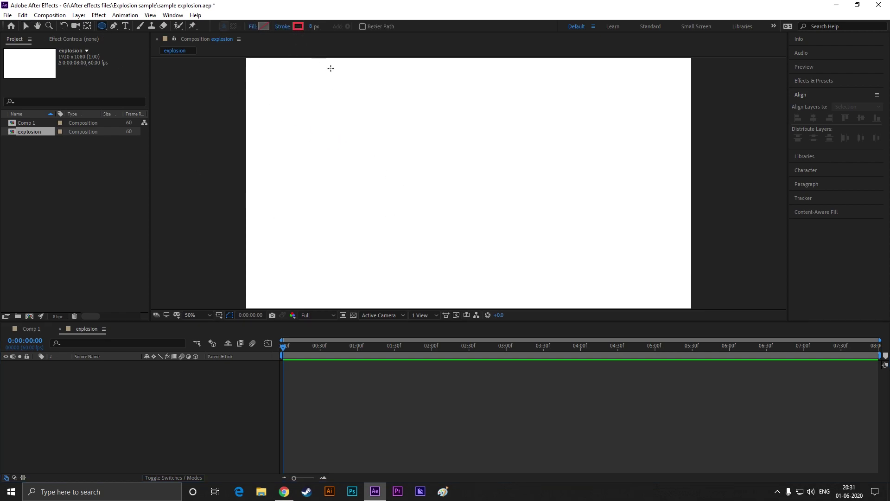
pyautogui.moveTo(461, 184); pyautogui.dragTo(538, 261)
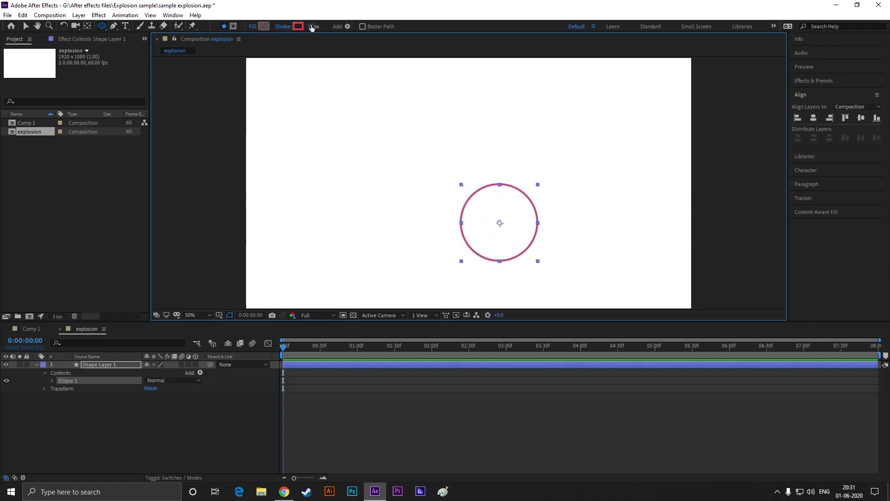
pyautogui.moveTo(311, 26); pyautogui.dragTo(328, 27)
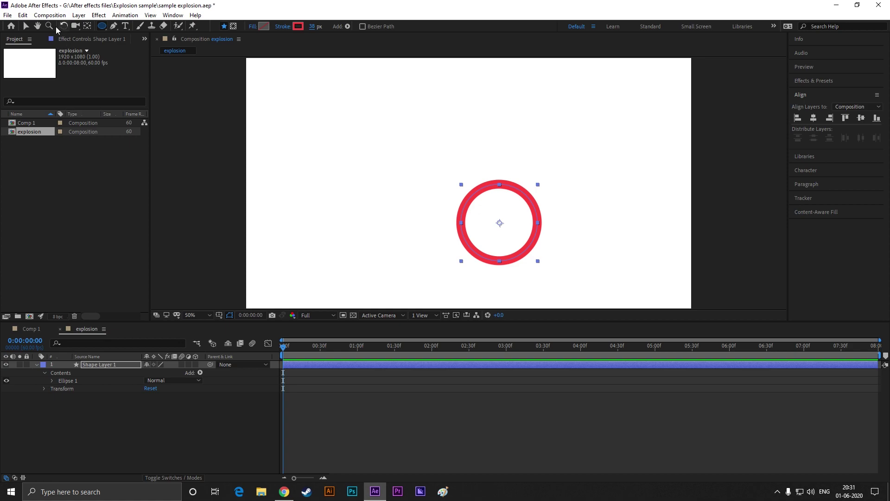
# Step: Centre the circle horizontally and vertically in the composition using the Align panel
pyautogui.click(26, 26)
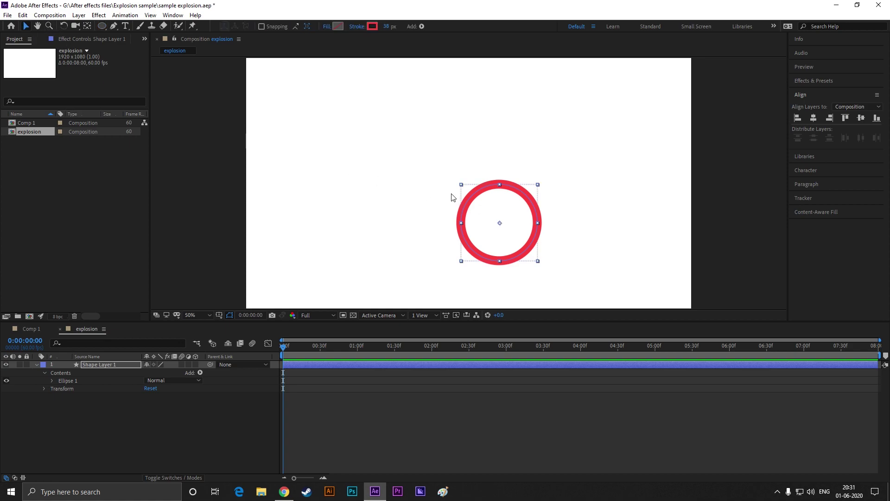
pyautogui.click(87, 26)
pyautogui.click(431, 219)
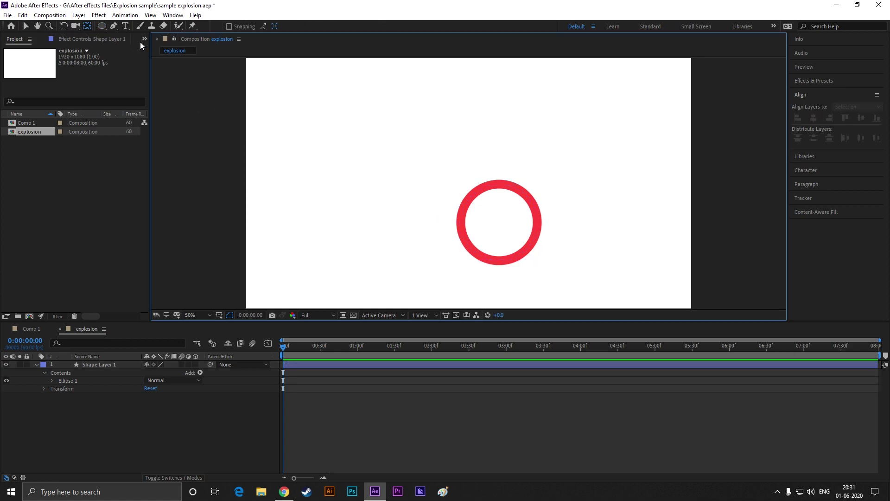
pyautogui.click(26, 26)
pyautogui.click(501, 224)
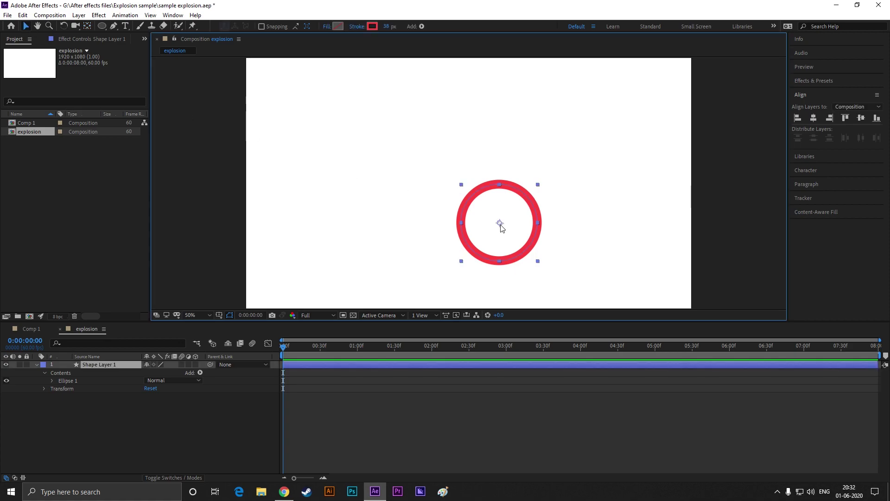
pyautogui.moveTo(500, 225); pyautogui.dragTo(478, 202)
pyautogui.click(813, 117)
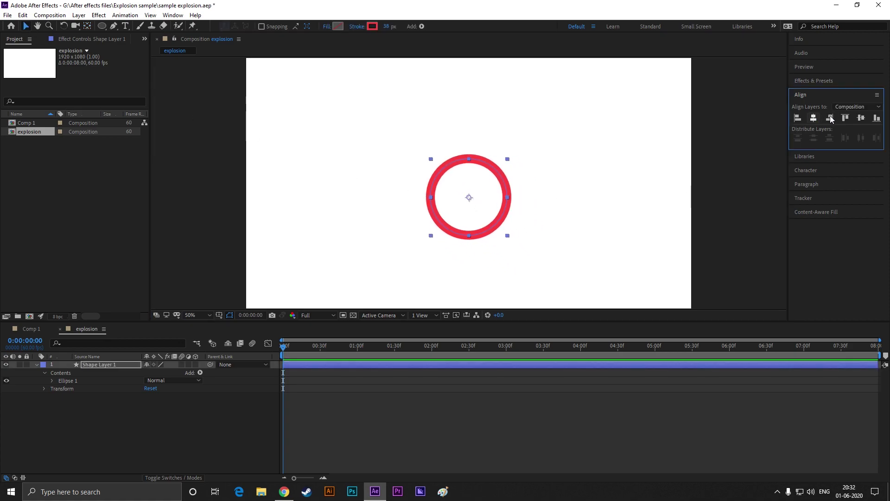
pyautogui.click(861, 118)
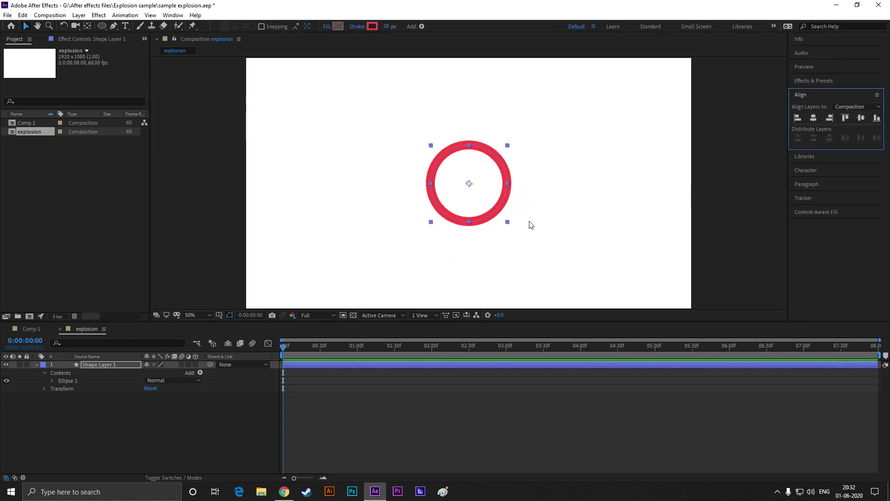
# Step: Set the ring's Stroke 1 width to 44 and keyframe it at the first frame
pyautogui.click(52, 381)
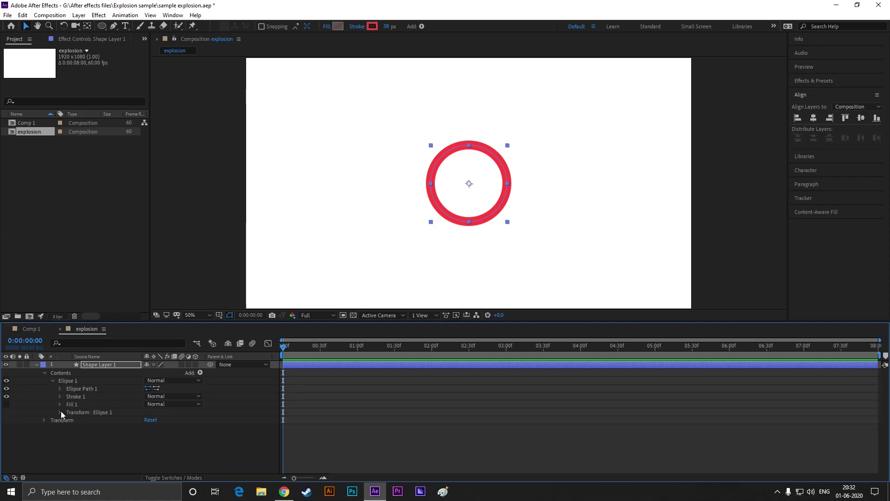
pyautogui.click(59, 397)
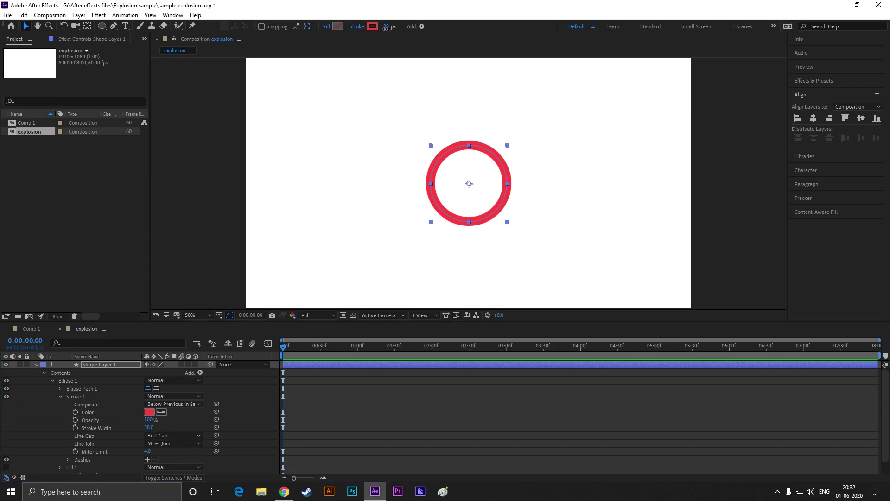
pyautogui.moveTo(385, 28); pyautogui.dragTo(390, 27)
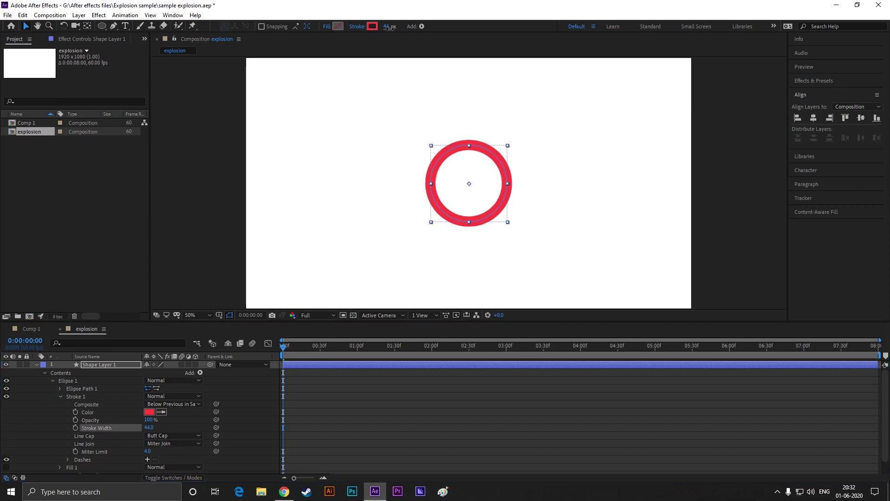
pyautogui.click(74, 428)
# Step: Set the stroke width to 0 at one second and preview the shrinking ring
pyautogui.moveTo(281, 351); pyautogui.dragTo(357, 355)
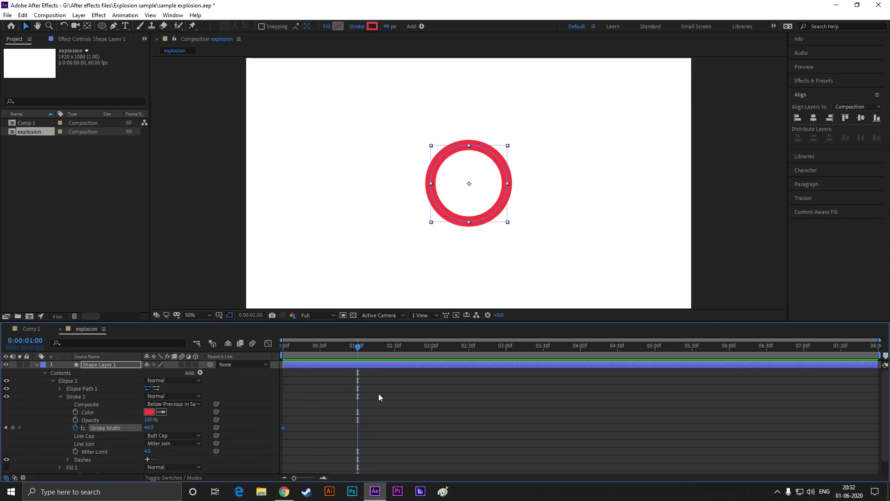
pyautogui.click(148, 427)
pyautogui.write('0')
pyautogui.press('Return')
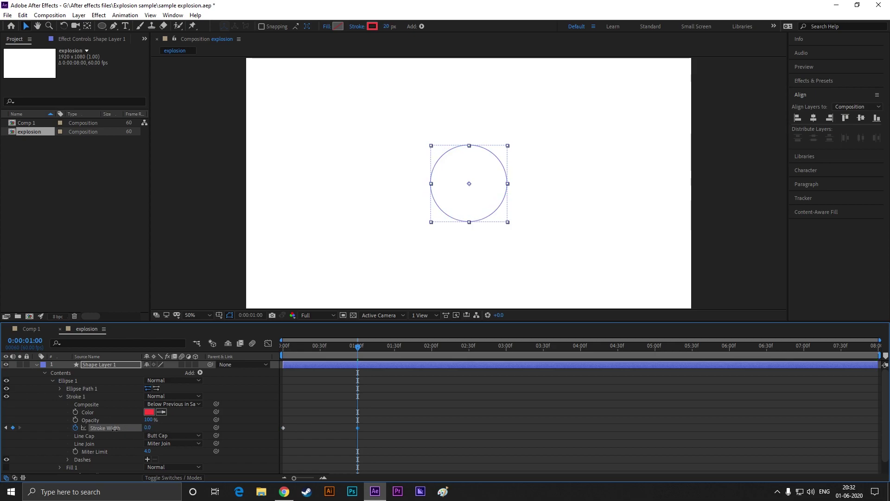
pyautogui.moveTo(360, 346); pyautogui.dragTo(277, 349)
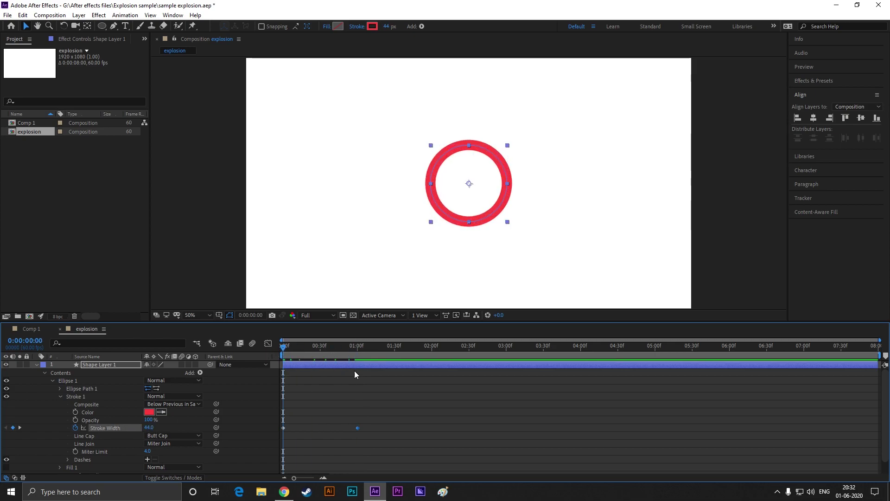
pyautogui.press('space')
pyautogui.press('space')
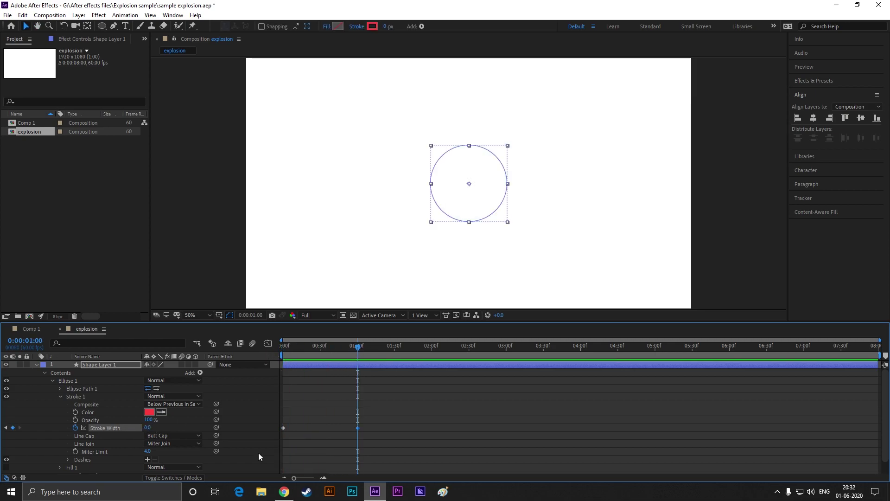
pyautogui.scroll(-1, 79, 434)
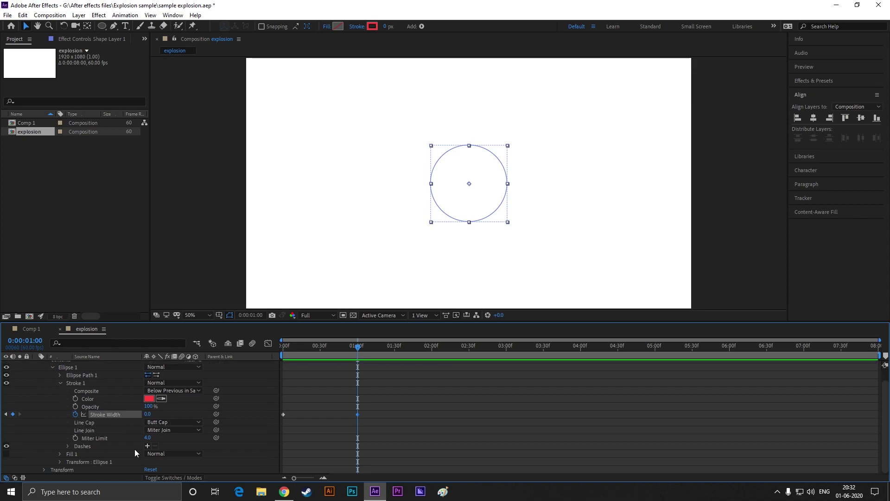
# Step: Give the ring's stroke round caps and add dashes with dash 0 and gap 61
pyautogui.click(167, 423)
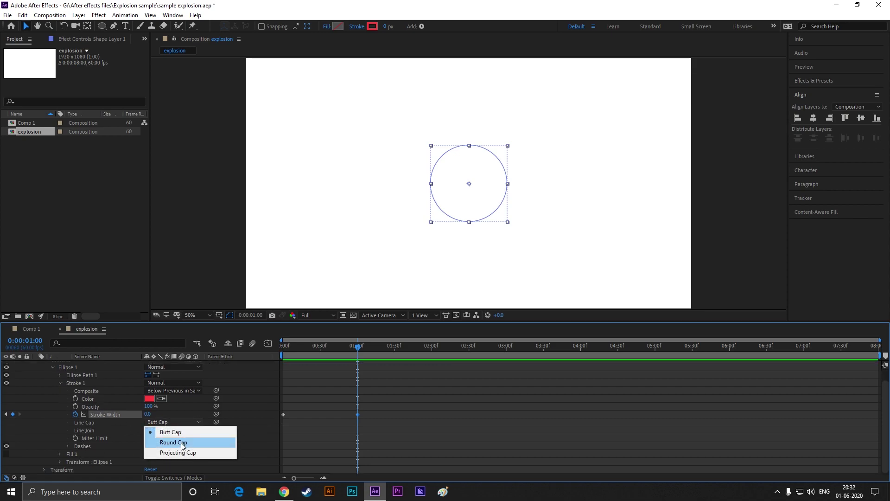
pyautogui.click(181, 442)
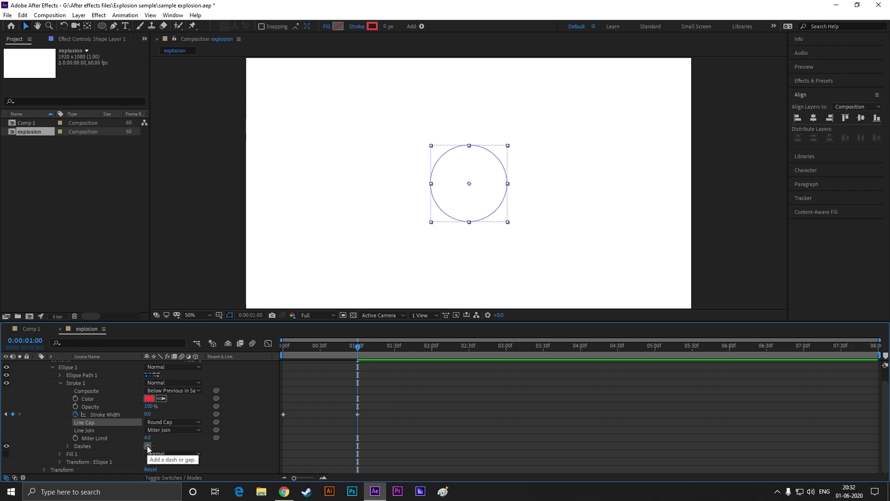
pyautogui.click(147, 446)
pyautogui.click(147, 446)
pyautogui.moveTo(358, 346); pyautogui.dragTo(272, 346)
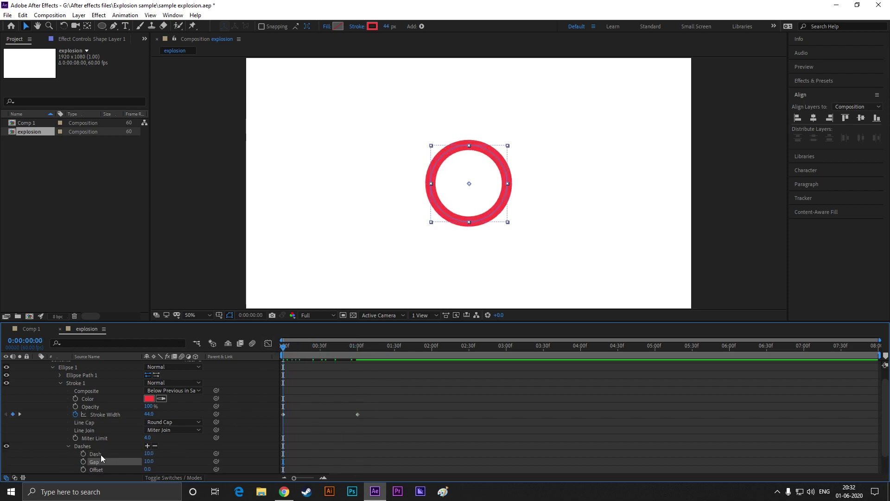
pyautogui.moveTo(148, 454)
pyautogui.mouseDown()
pyautogui.moveTo(136, 452)
pyautogui.moveTo(172, 463)
pyautogui.mouseUp()
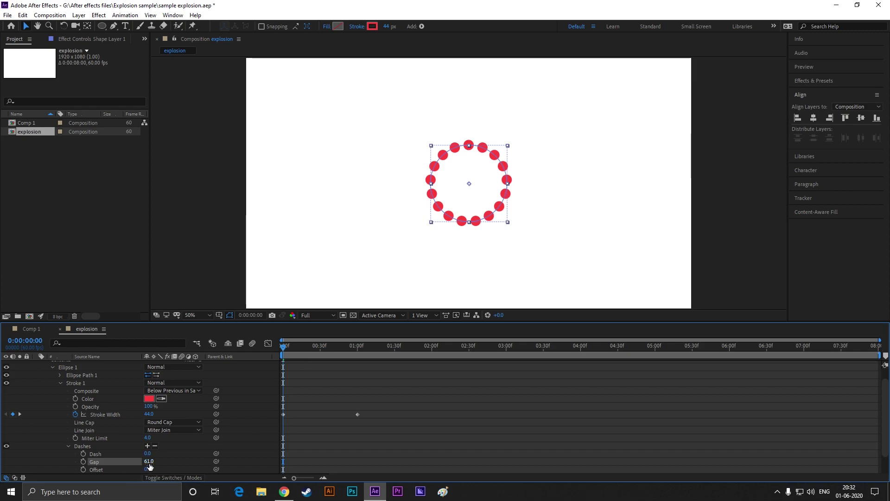
pyautogui.scroll(-2, 115, 447)
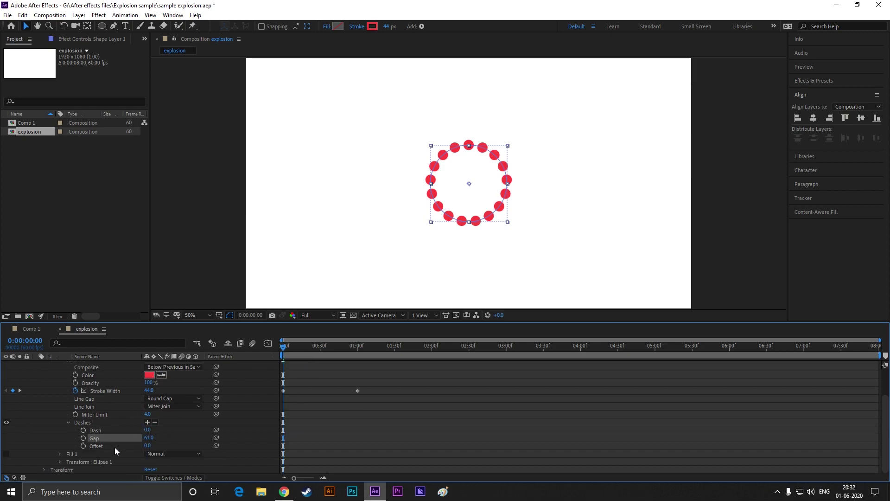
pyautogui.click(69, 423)
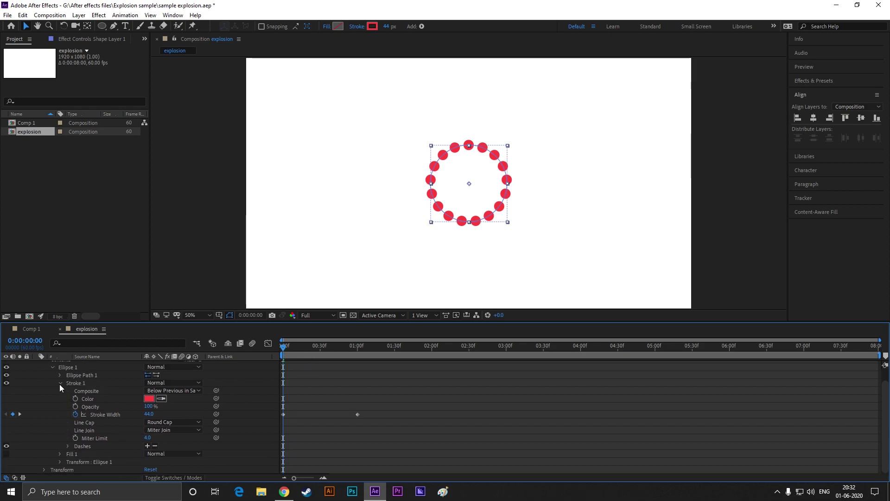
# Step: Set Ellipse 1's transform scale to 0% at the first frame
pyautogui.click(60, 384)
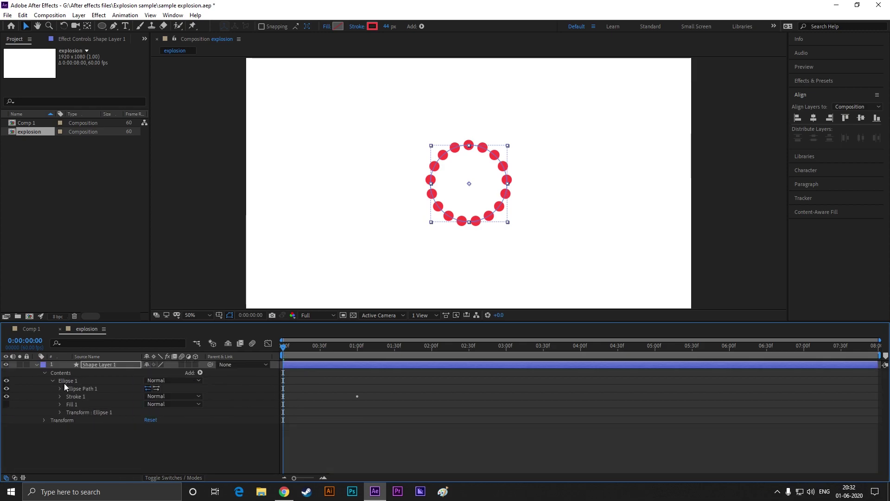
pyautogui.click(60, 411)
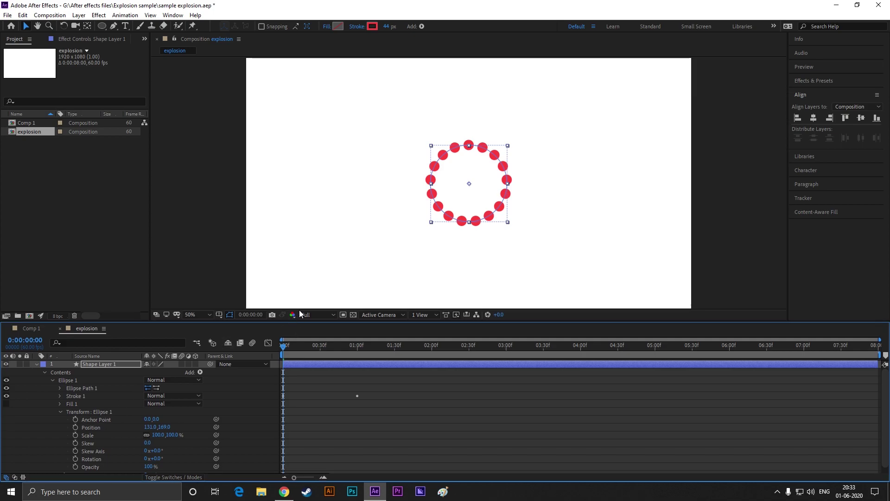
pyautogui.moveTo(293, 324); pyautogui.dragTo(305, 285)
pyautogui.click(159, 398)
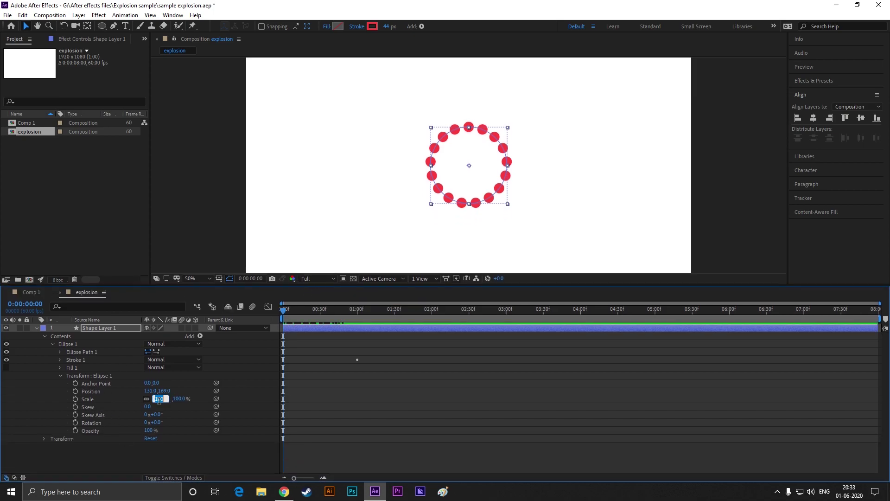
pyautogui.write('0')
pyautogui.press('Return')
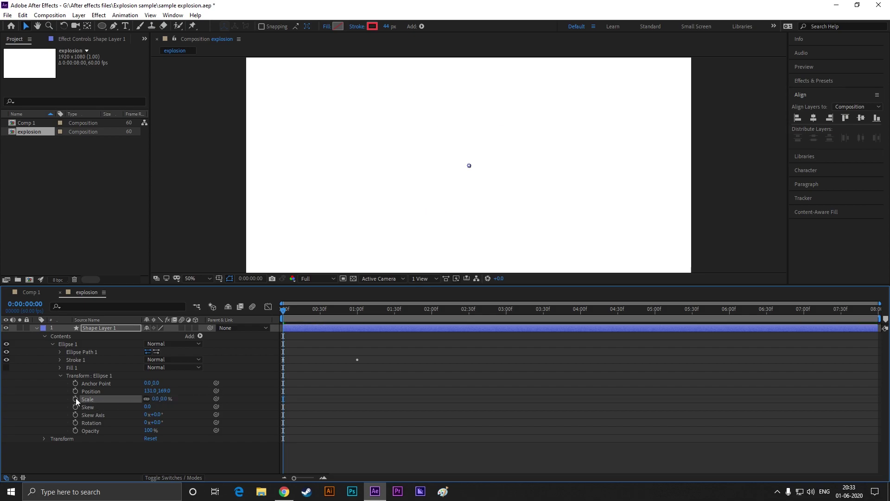
# Step: Set the scale to 100% at one second and preview the growing dotted ring
pyautogui.moveTo(286, 315); pyautogui.dragTo(358, 318)
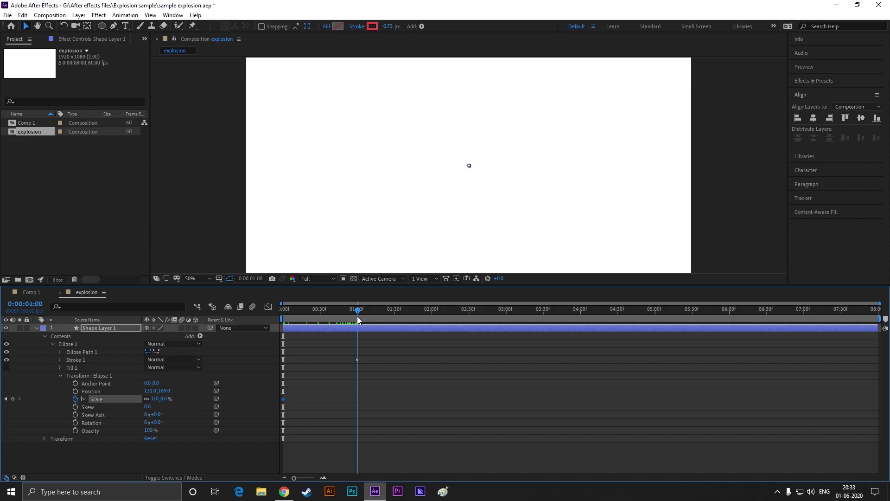
pyautogui.click(157, 399)
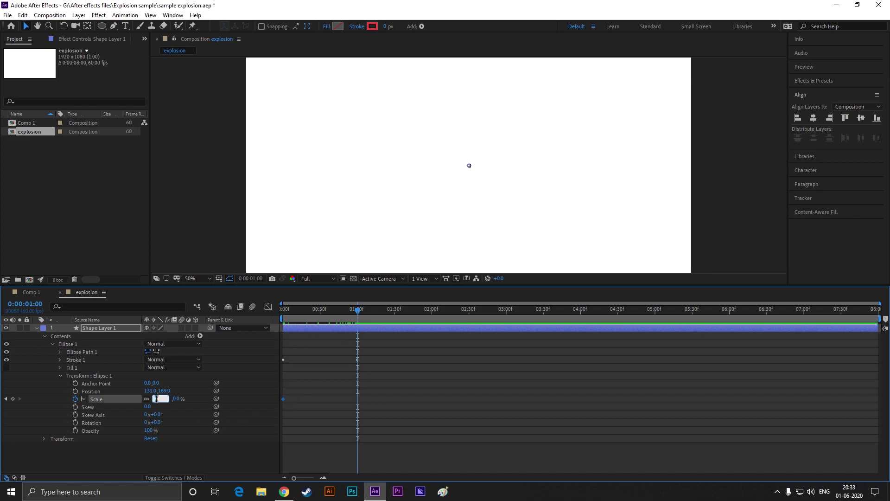
pyautogui.write('100')
pyautogui.press('Return')
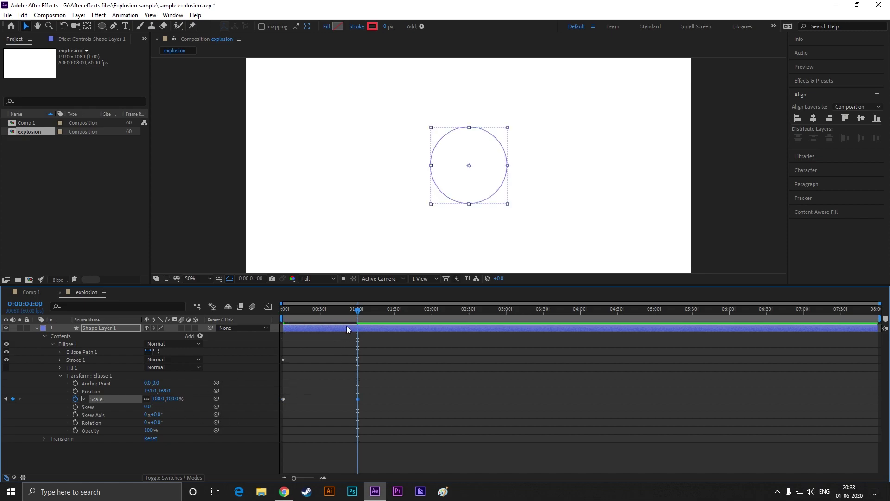
pyautogui.moveTo(358, 309); pyautogui.dragTo(257, 328)
pyautogui.press('space')
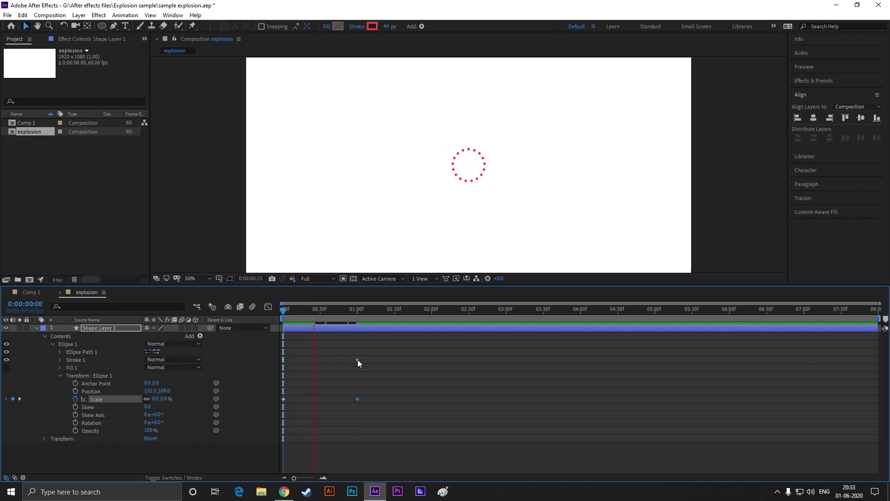
pyautogui.press('space')
pyautogui.moveTo(352, 318); pyautogui.dragTo(234, 352)
pyautogui.click(60, 375)
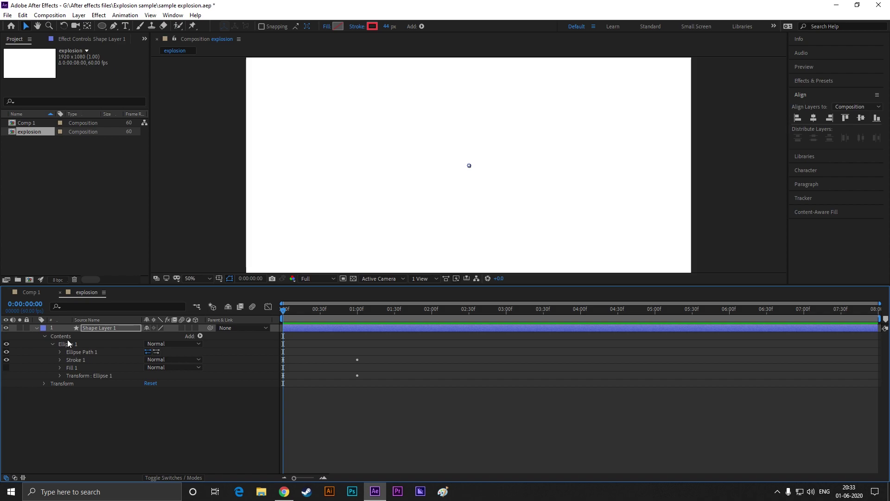
pyautogui.click(99, 328)
# Step: Apply Easy Ease to all Stroke Width and Scale keyframes and preview
pyautogui.press('u')
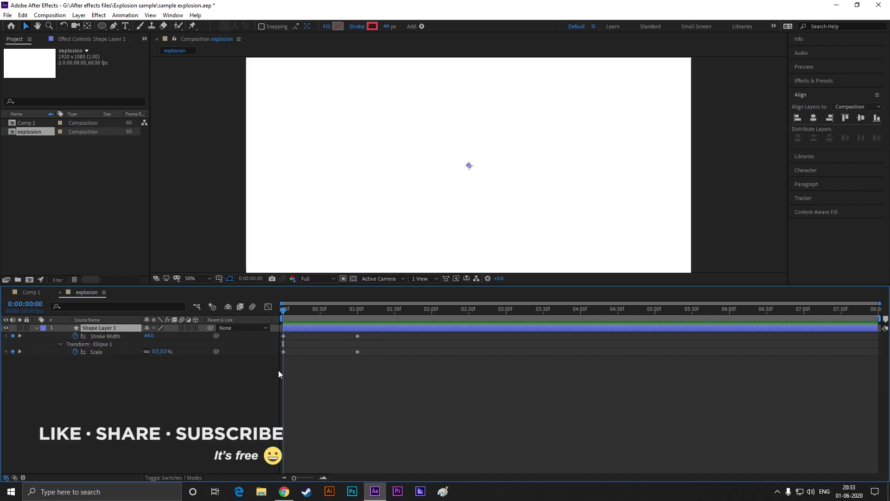
pyautogui.moveTo(279, 371); pyautogui.dragTo(376, 341)
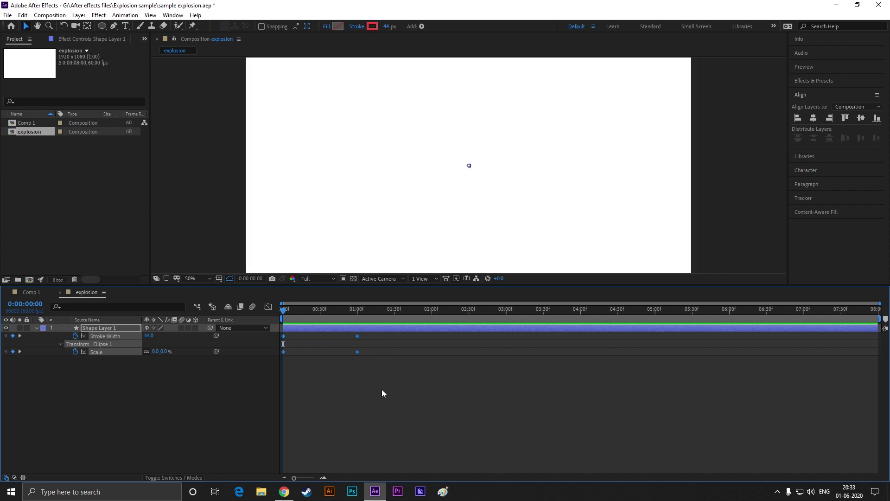
pyautogui.press('F9')
pyautogui.press('space')
pyautogui.press('space')
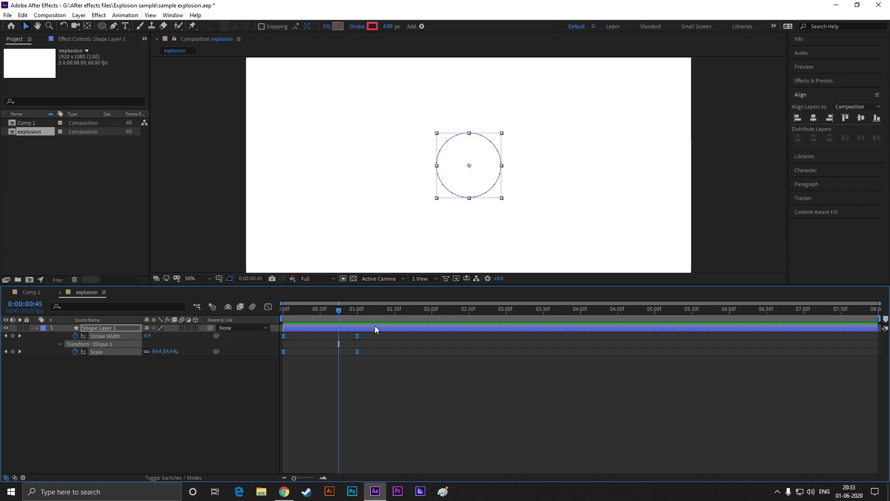
# Step: End the work area at 1:30 and preview the animation
pyautogui.moveTo(338, 308); pyautogui.dragTo(397, 317)
pyautogui.press('n')
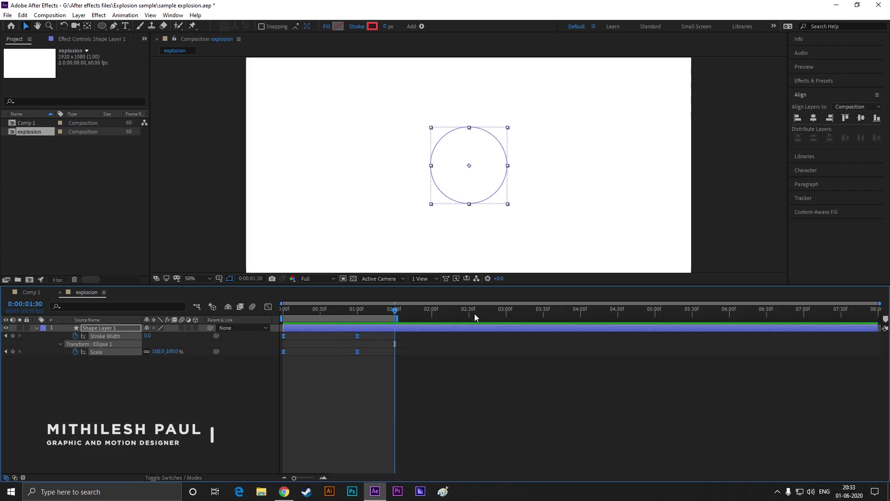
pyautogui.press('space')
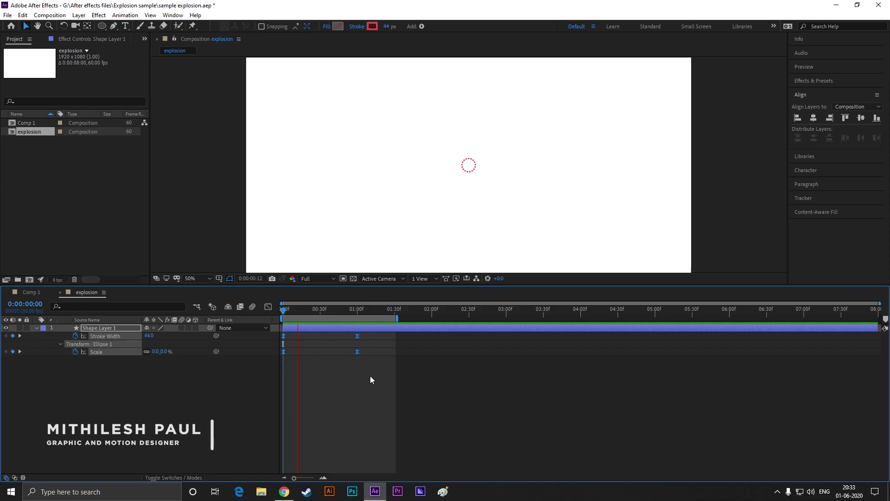
pyautogui.press('space')
pyautogui.click(102, 374)
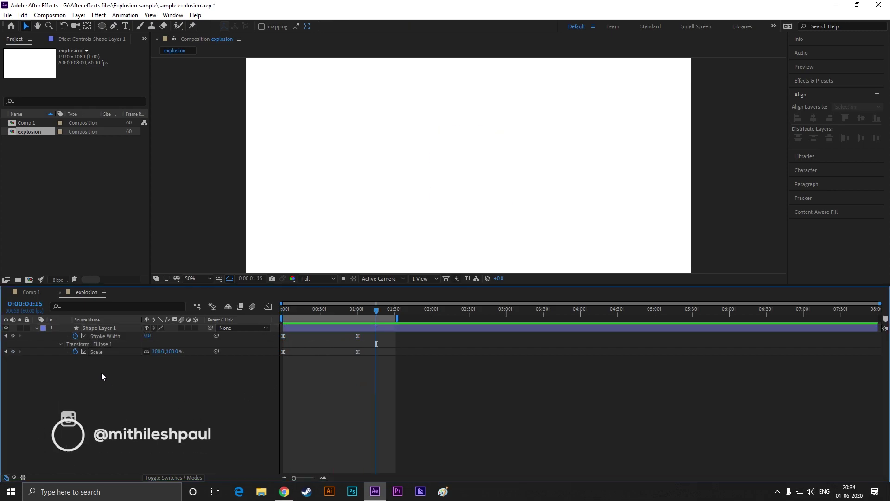
# Step: Rename the shape layer to 'balls exp'
pyautogui.click(82, 339)
pyautogui.click(36, 327)
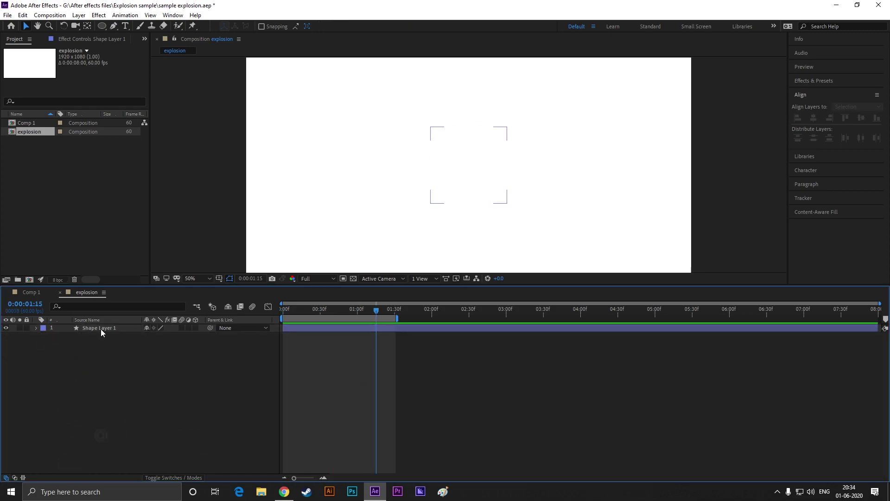
pyautogui.rightClick(98, 327)
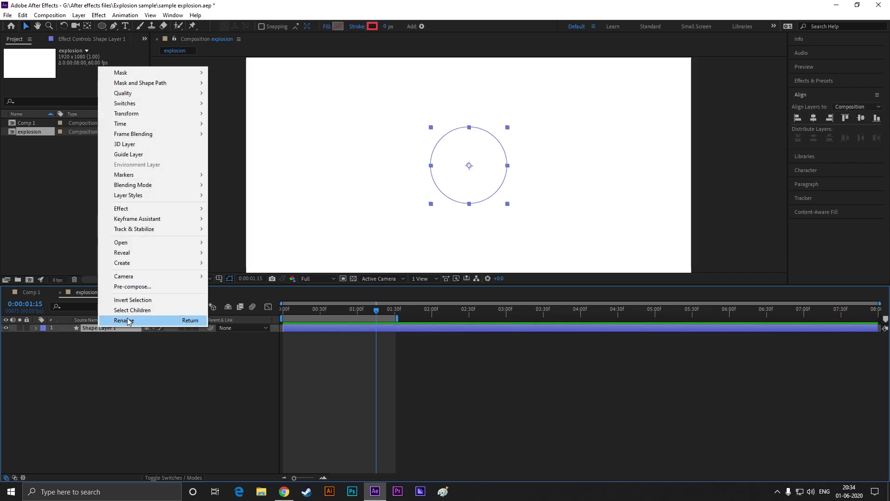
pyautogui.click(124, 321)
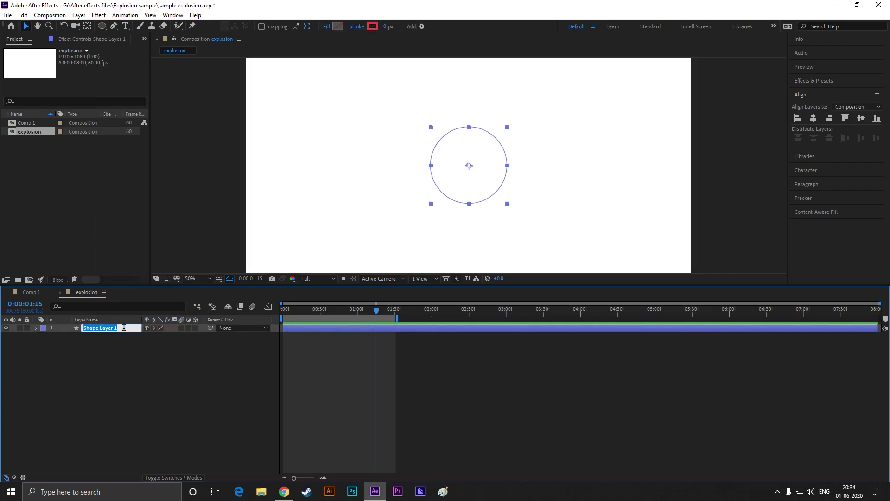
pyautogui.write('balls exp')
pyautogui.press('Return')
pyautogui.click(118, 361)
# Step: Lock the balls exp layer with the playhead back at the start
pyautogui.click(112, 327)
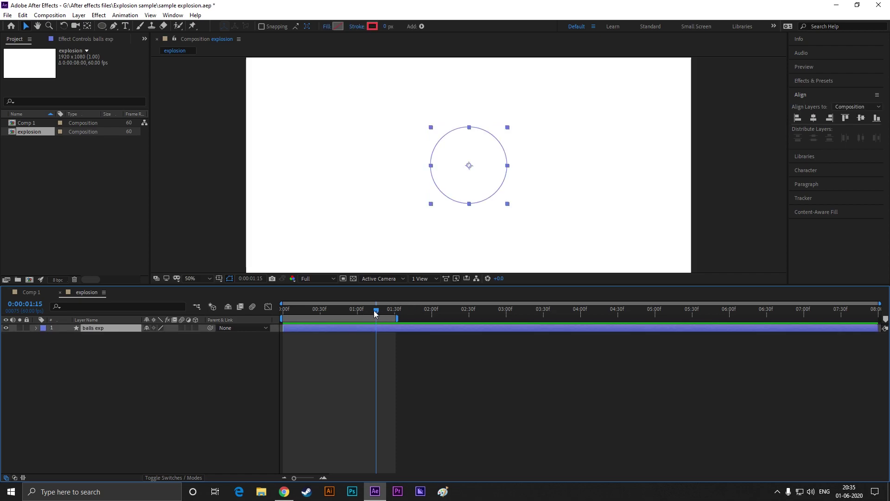
pyautogui.moveTo(376, 310); pyautogui.dragTo(269, 316)
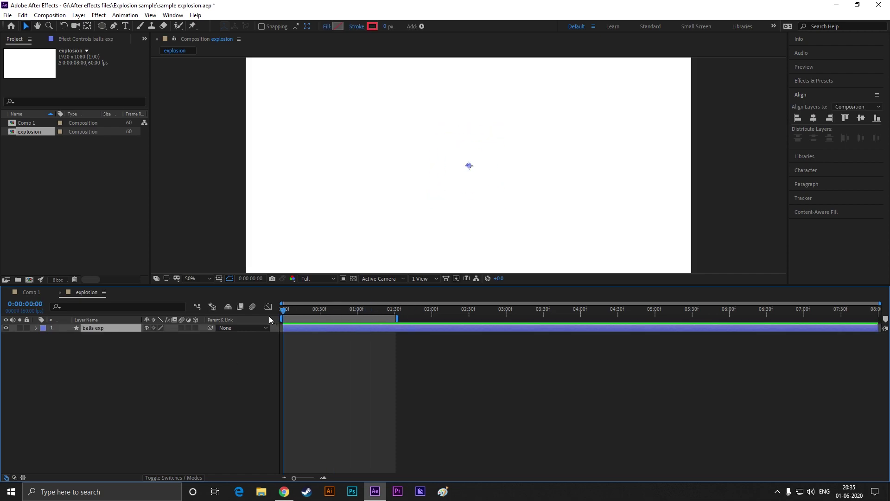
pyautogui.click(27, 328)
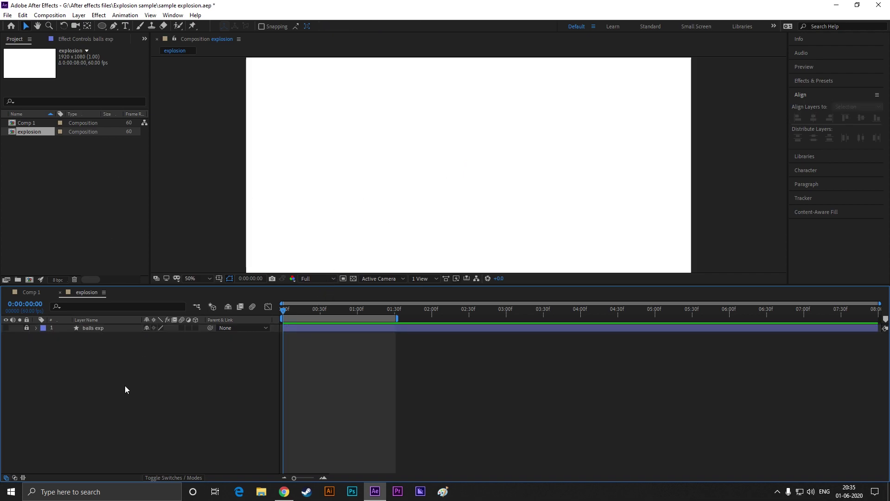
# Step: Set the Ellipse tool's fill to red F84646 with no stroke
pyautogui.click(102, 26)
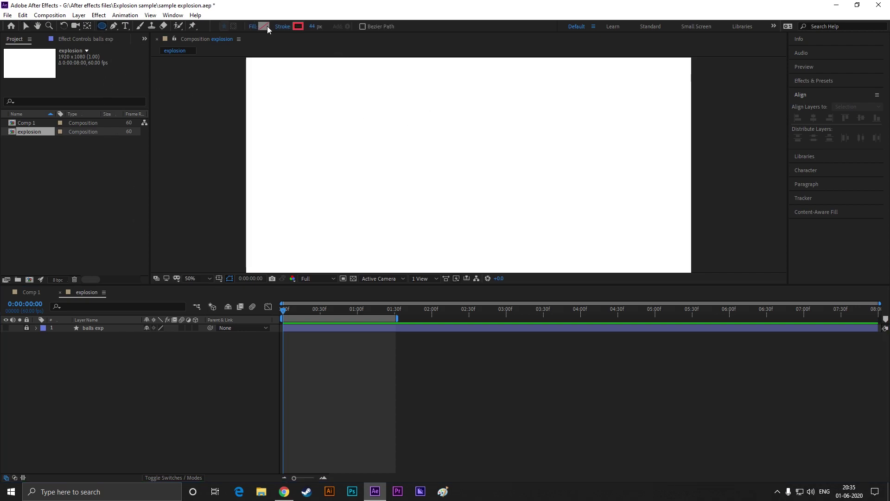
pyautogui.click(268, 26)
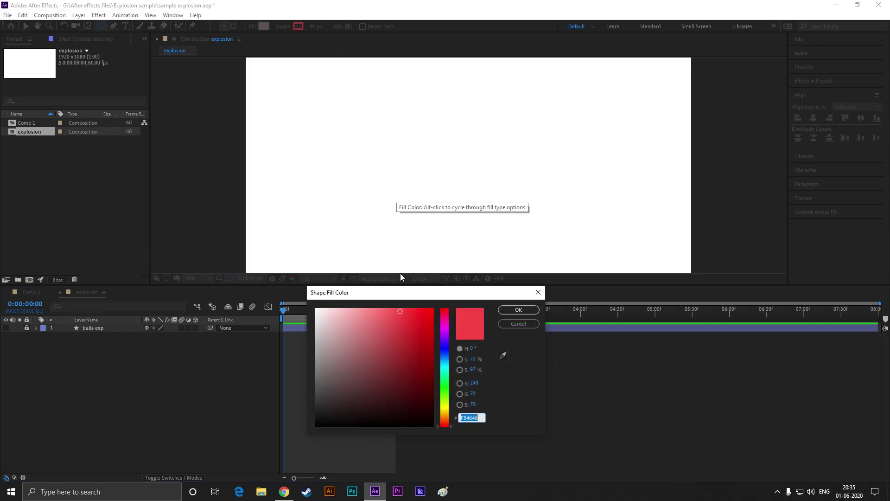
pyautogui.click(518, 310)
pyautogui.click(283, 27)
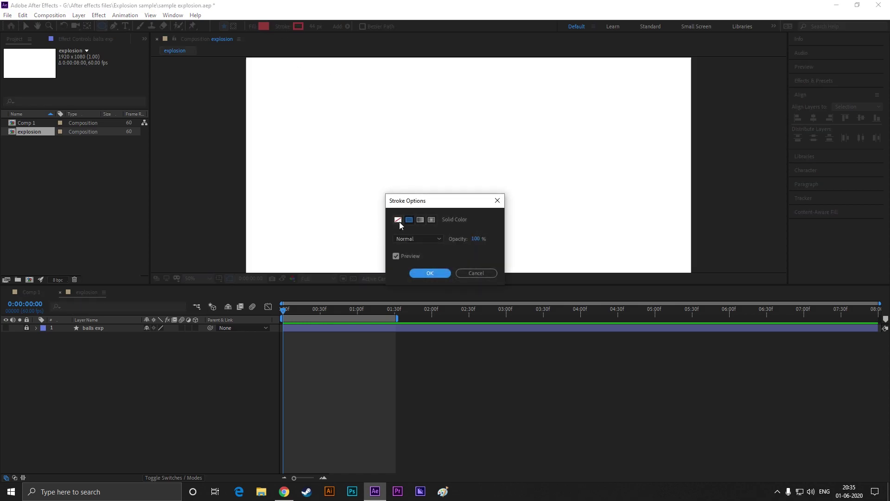
pyautogui.click(399, 221)
pyautogui.click(435, 275)
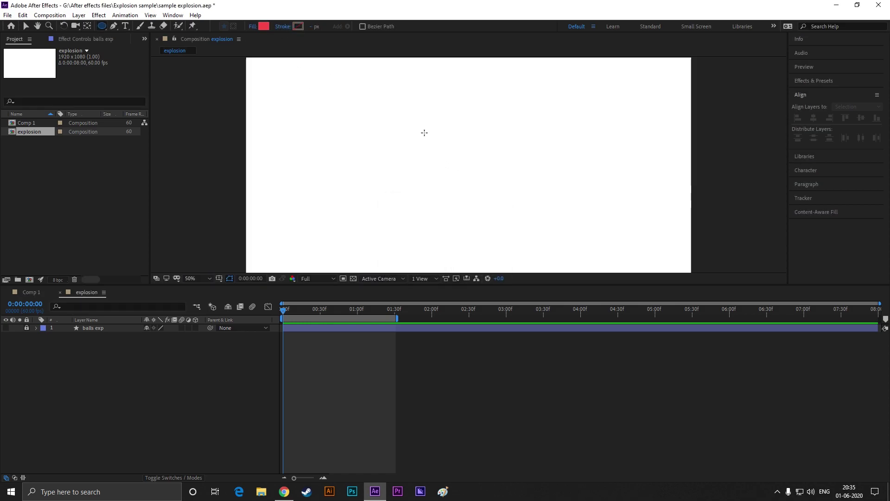
# Step: Draw a red circle near the centre and centre it horizontally
pyautogui.moveTo(424, 133); pyautogui.dragTo(510, 218)
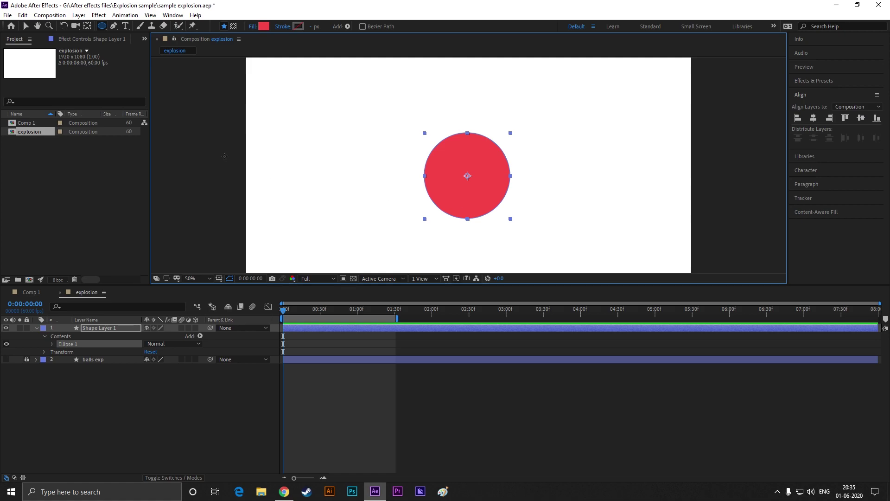
pyautogui.click(27, 28)
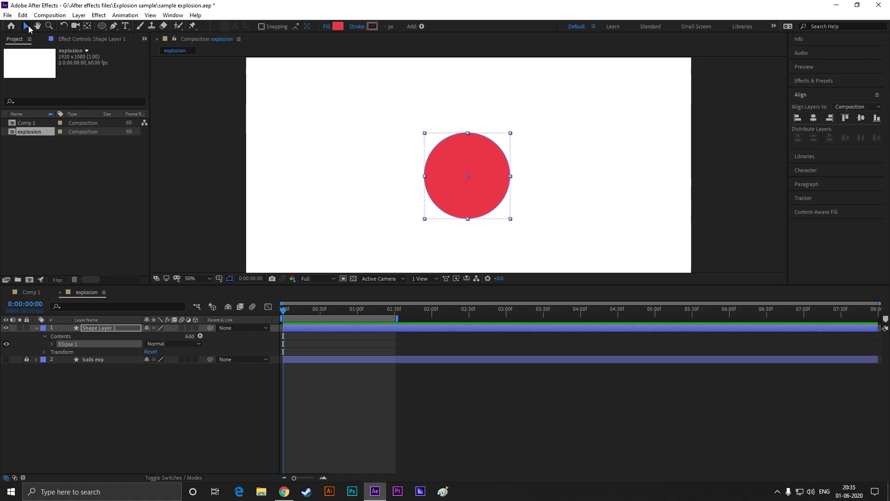
pyautogui.click(814, 118)
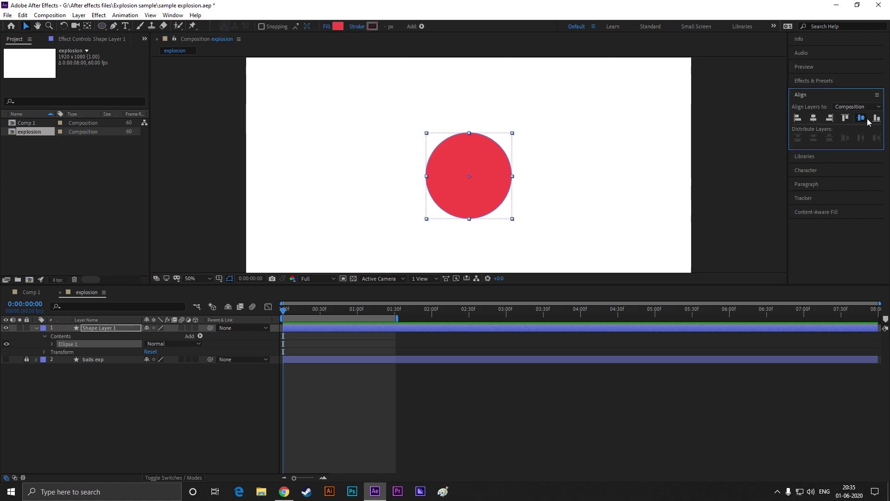
# Step: Centre the circle vertically and duplicate the Ellipse 1 group
pyautogui.click(862, 118)
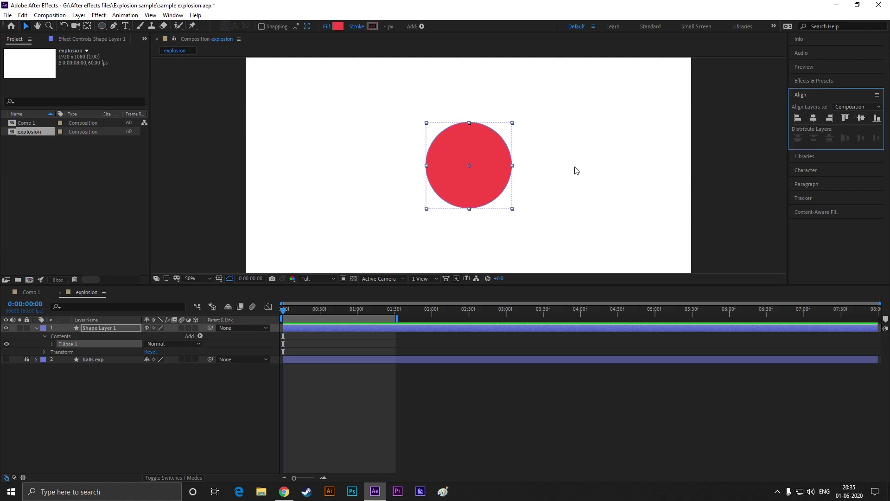
pyautogui.click(51, 344)
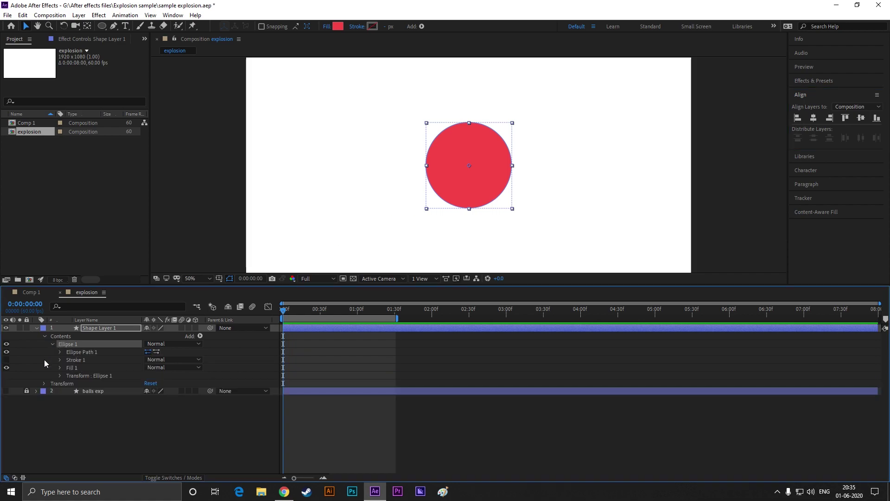
pyautogui.hotkey('ctrl', 'd')
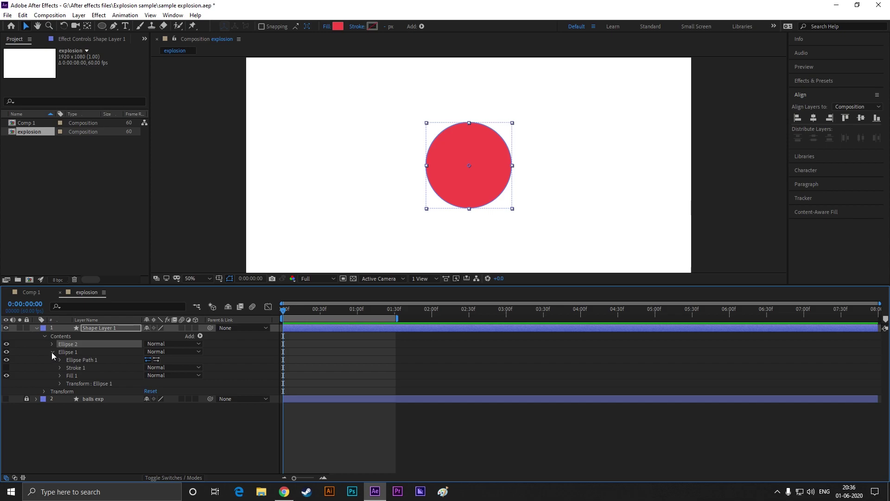
pyautogui.click(51, 352)
pyautogui.click(52, 352)
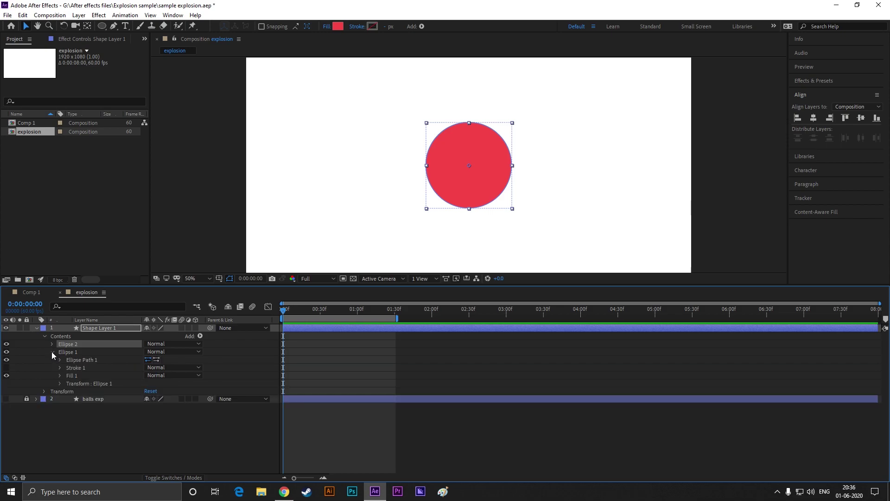
# Step: Keyframe Ellipse 1's scale from 0% at 0:00 to 100% at 1:00
pyautogui.click(60, 384)
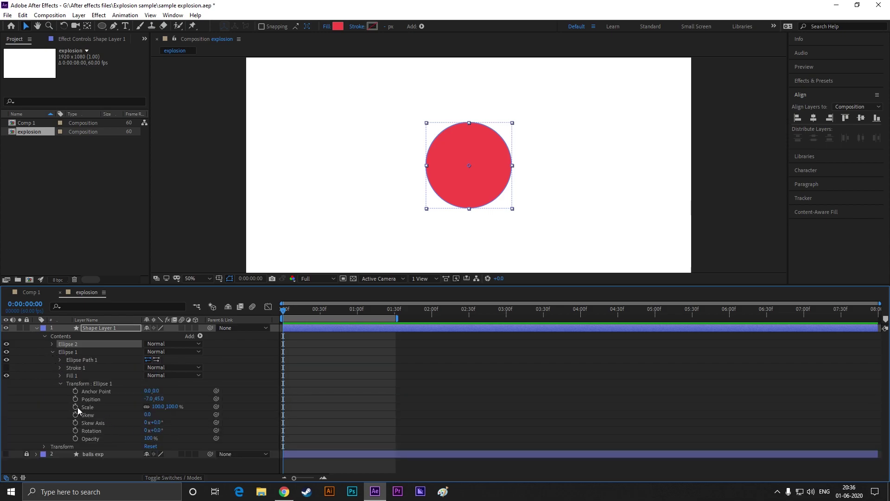
pyautogui.click(75, 407)
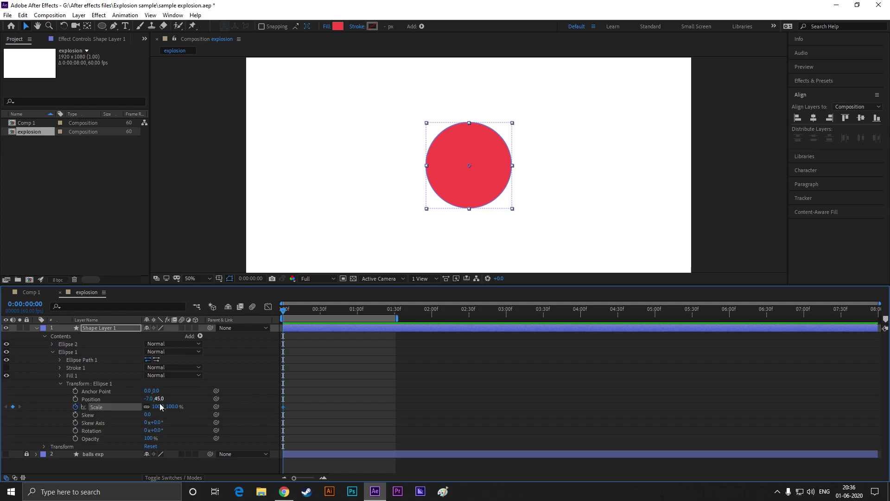
pyautogui.click(156, 407)
pyautogui.write('0')
pyautogui.press('Return')
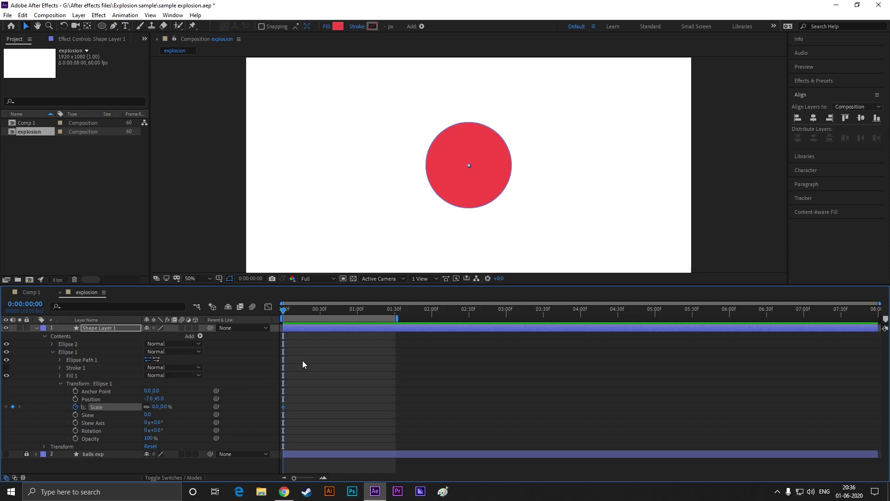
pyautogui.moveTo(286, 316); pyautogui.dragTo(358, 319)
pyautogui.click(155, 407)
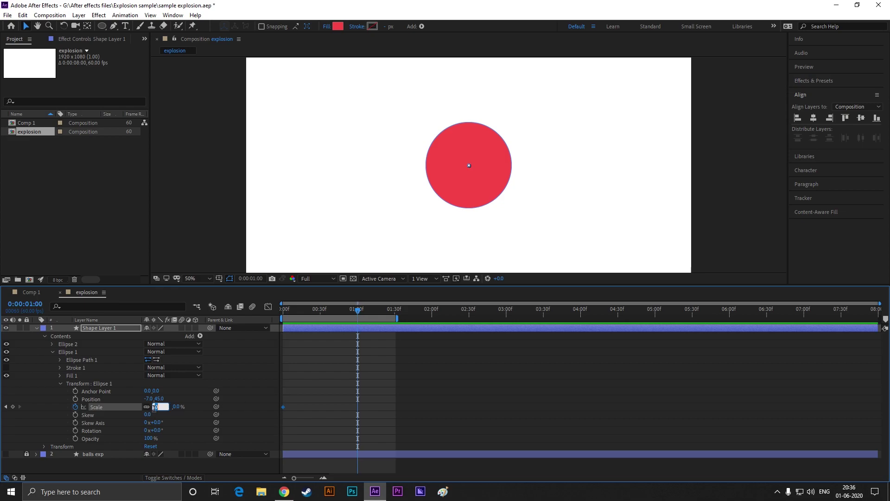
pyautogui.press('Return')
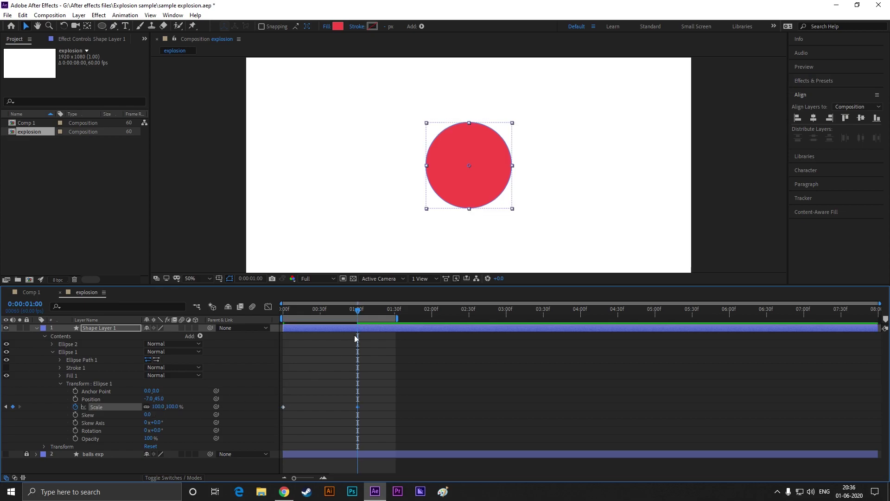
pyautogui.moveTo(357, 318)
pyautogui.mouseDown()
pyautogui.moveTo(288, 318)
pyautogui.moveTo(358, 323)
pyautogui.mouseUp()
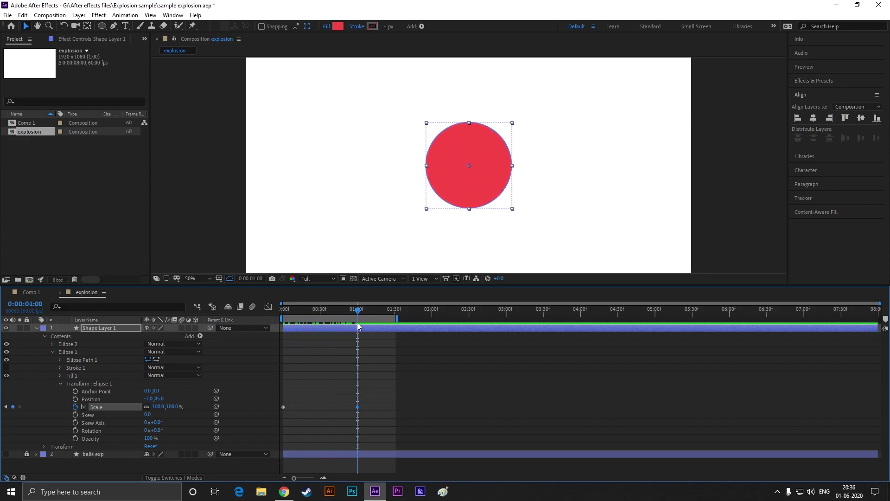
# Step: Keyframe Ellipse 2's scale at 0% on the first frame
pyautogui.click(61, 384)
pyautogui.click(52, 344)
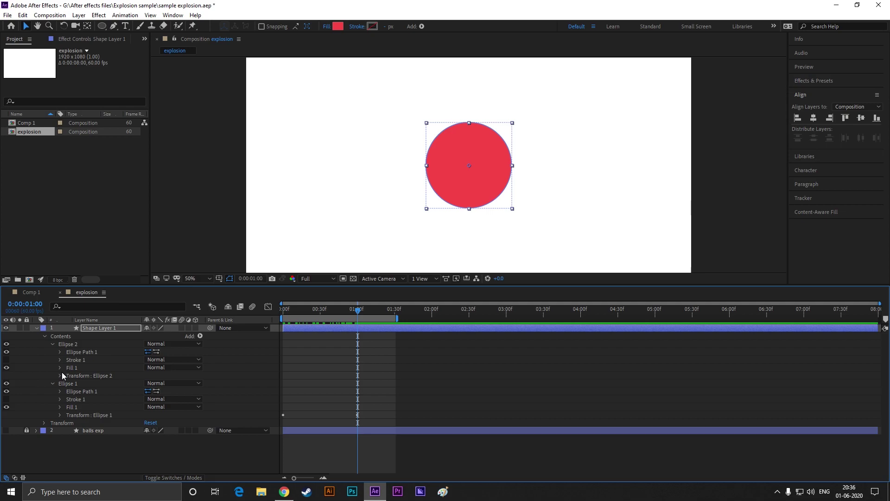
pyautogui.click(60, 376)
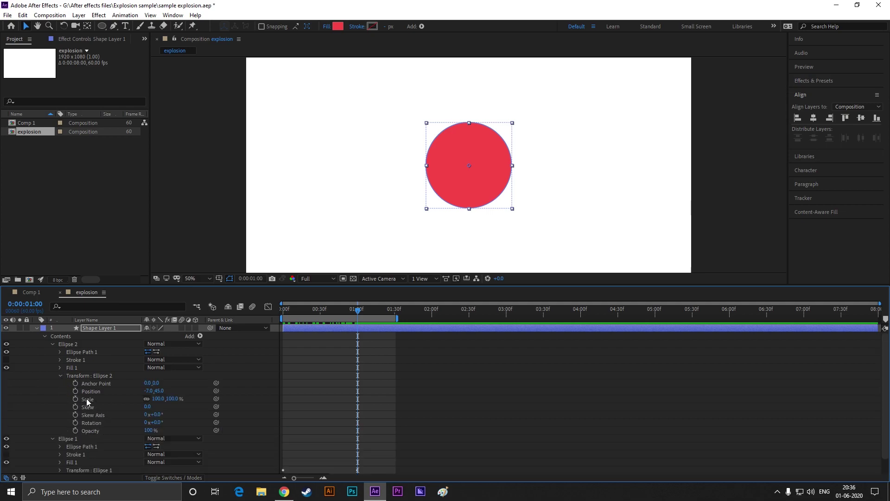
pyautogui.moveTo(358, 315); pyautogui.dragTo(276, 320)
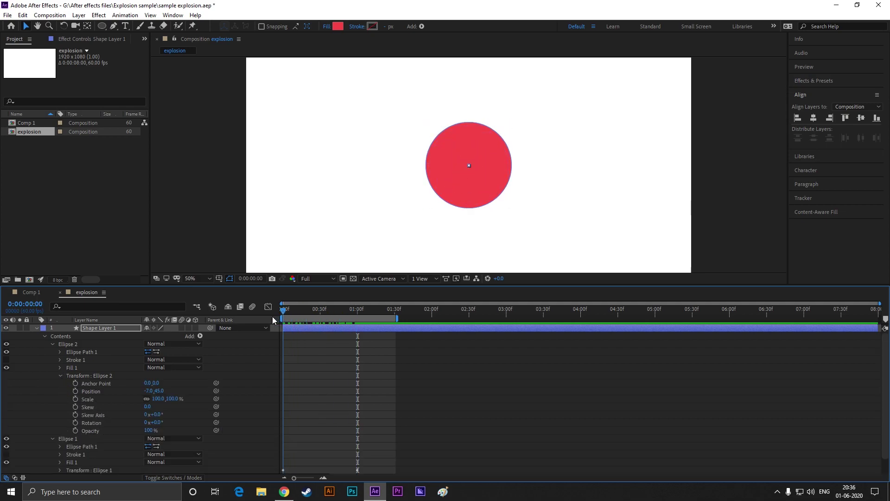
pyautogui.click(75, 399)
pyautogui.click(157, 399)
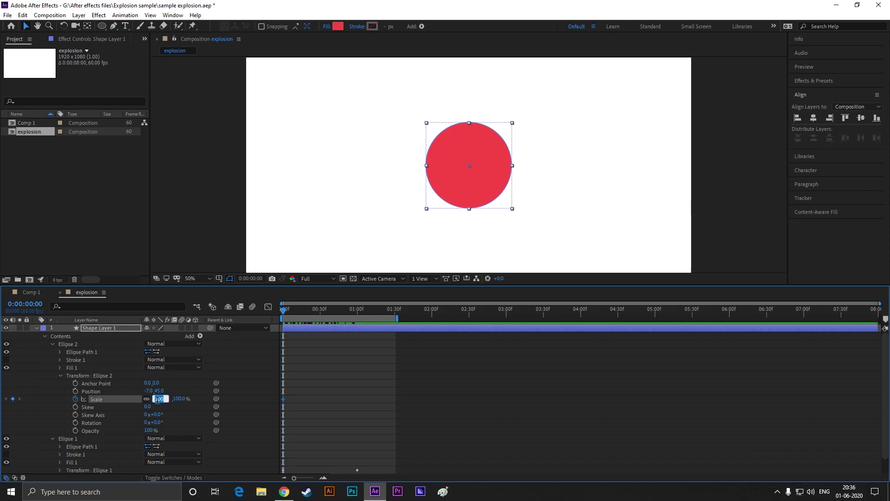
pyautogui.write('0')
pyautogui.press('Return')
# Step: Set Ellipse 2's scale to 100% at one second and save the project
pyautogui.moveTo(284, 315); pyautogui.dragTo(357, 318)
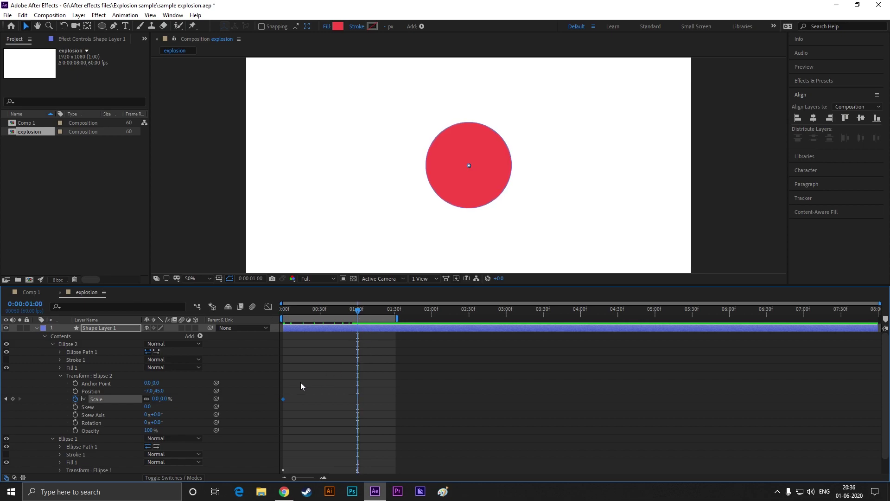
pyautogui.click(157, 398)
pyautogui.write('100')
pyautogui.press('Return')
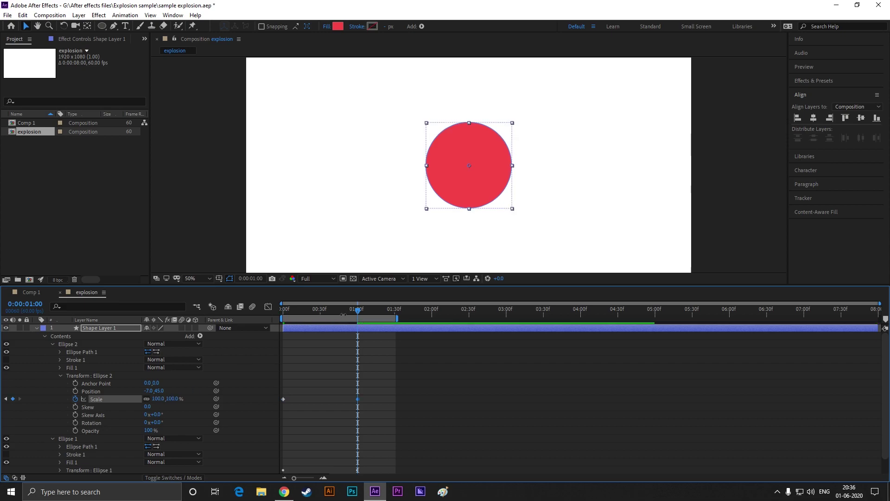
pyautogui.click(372, 330)
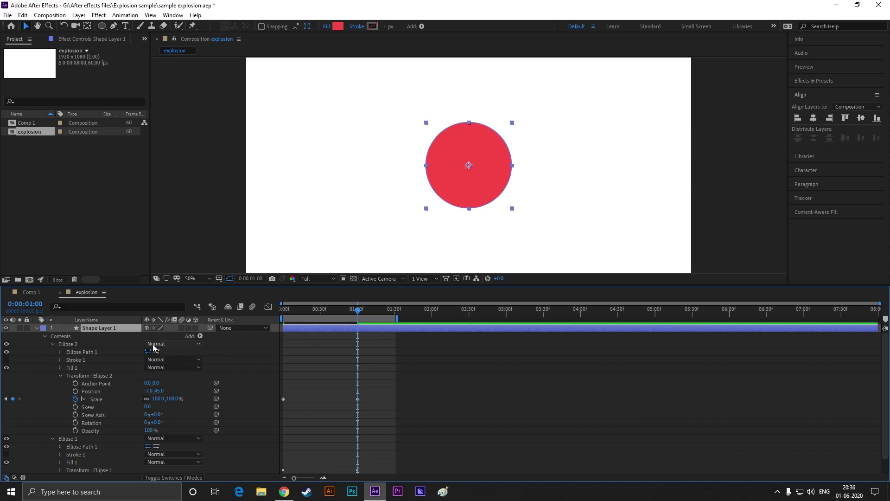
pyautogui.press('u')
pyautogui.hotkey('ctrl', 's')
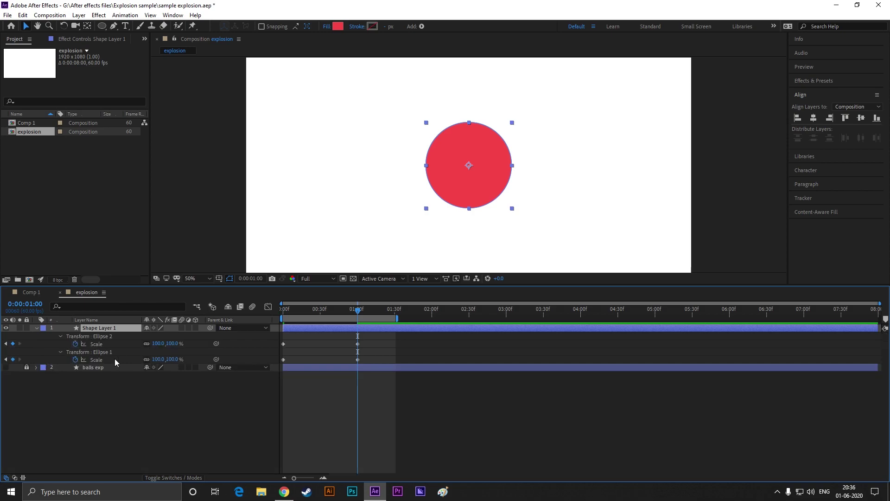
# Step: Add Merge Paths to the shape layer and set its mode to Subtract
pyautogui.click(60, 352)
pyautogui.click(60, 336)
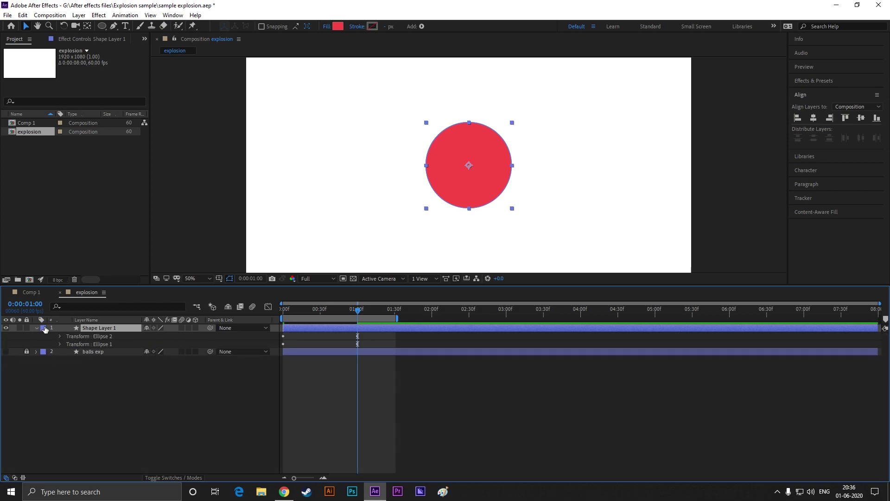
pyautogui.click(36, 328)
pyautogui.click(37, 328)
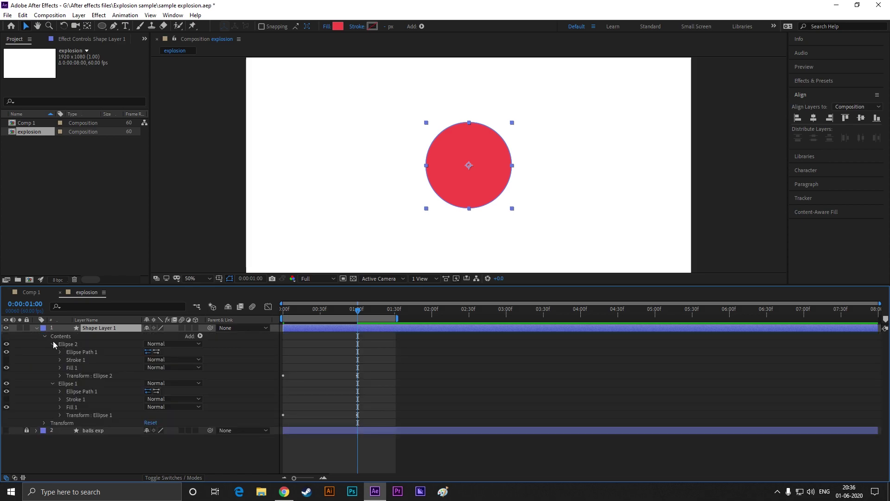
pyautogui.click(200, 336)
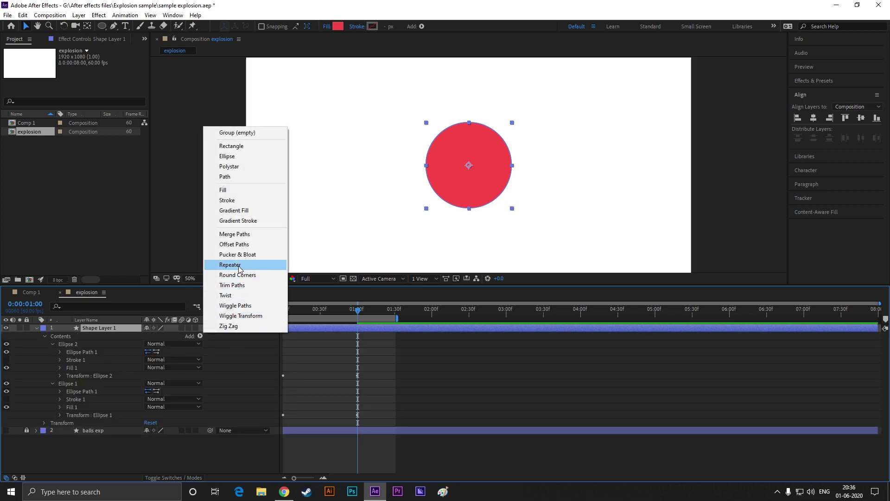
pyautogui.click(234, 235)
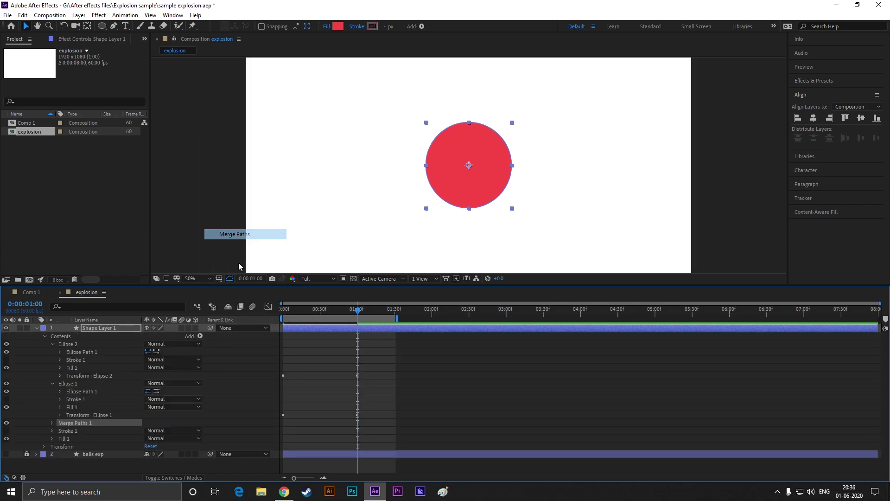
pyautogui.click(52, 423)
pyautogui.click(167, 430)
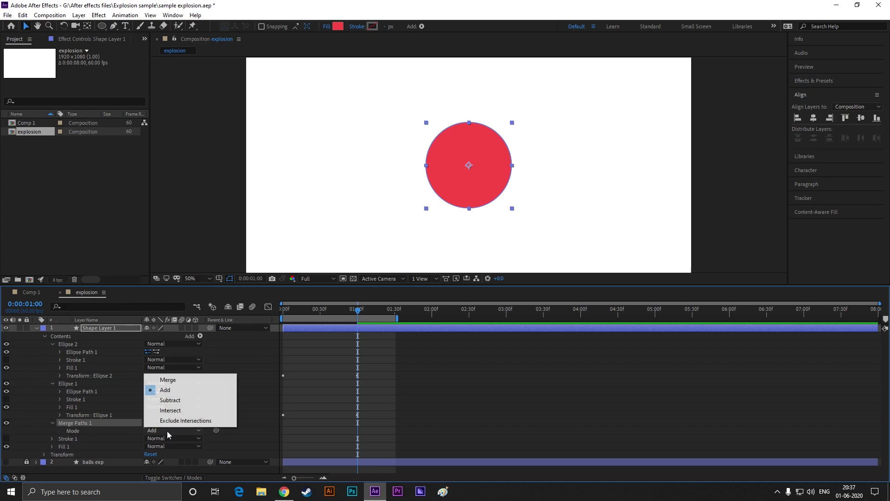
pyautogui.click(179, 401)
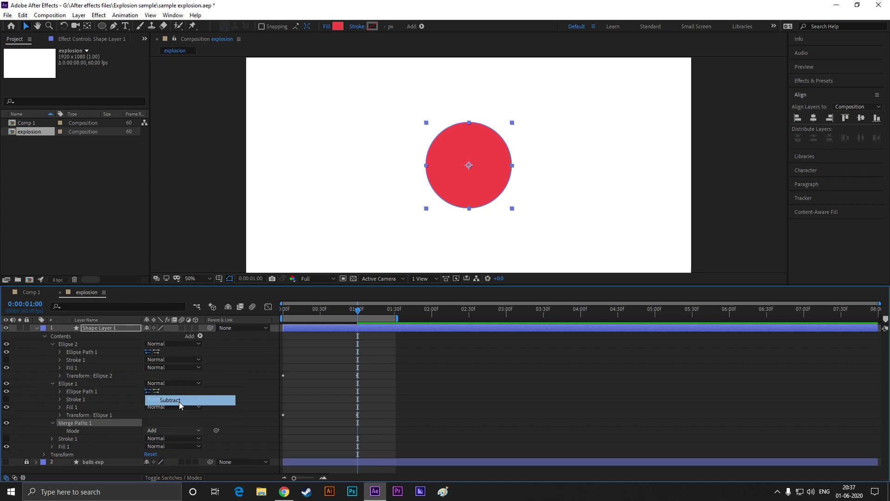
pyautogui.click(52, 383)
pyautogui.click(52, 344)
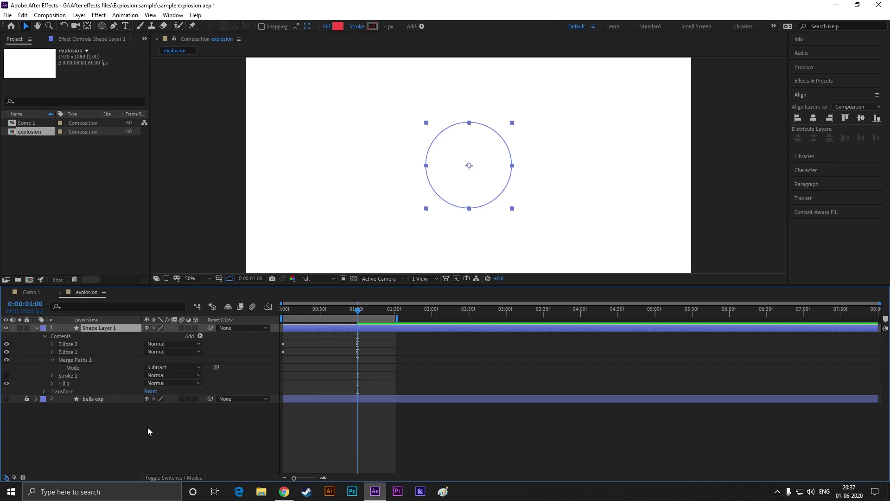
# Step: Apply Easy Ease (F9) to all the shape layer's Scale keyframes
pyautogui.press('u')
pyautogui.moveTo(386, 335); pyautogui.dragTo(262, 366)
pyautogui.press('F9')
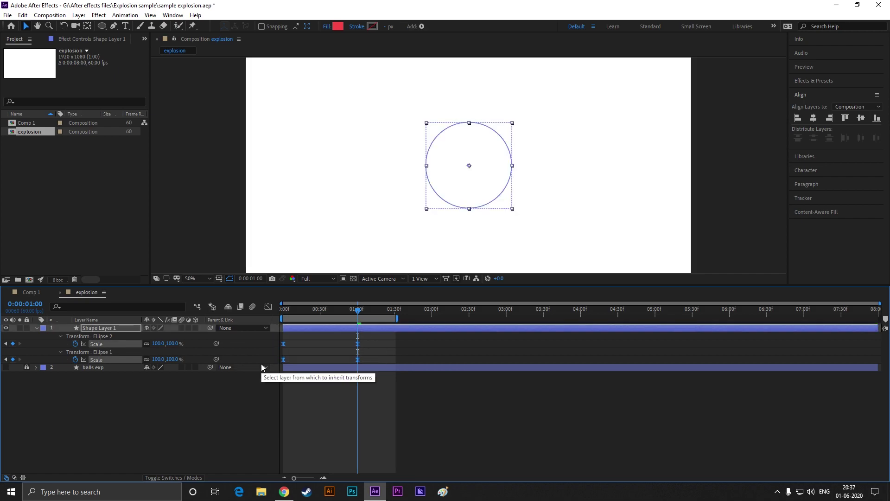
pyautogui.click(383, 355)
# Step: Shift Ellipse 1's scale keyframes later so the red disc hollows into a ring, then preview it
pyautogui.moveTo(383, 355); pyautogui.dragTo(307, 365)
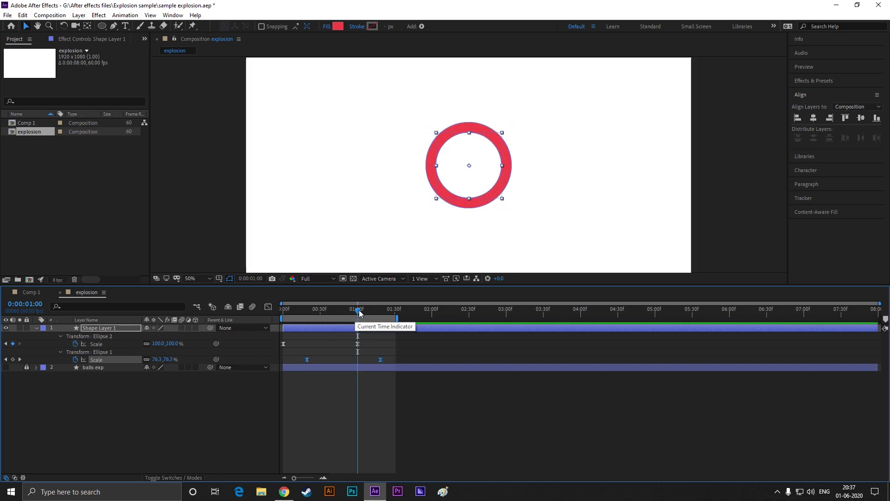
pyautogui.moveTo(359, 311); pyautogui.dragTo(277, 335)
pyautogui.press('space')
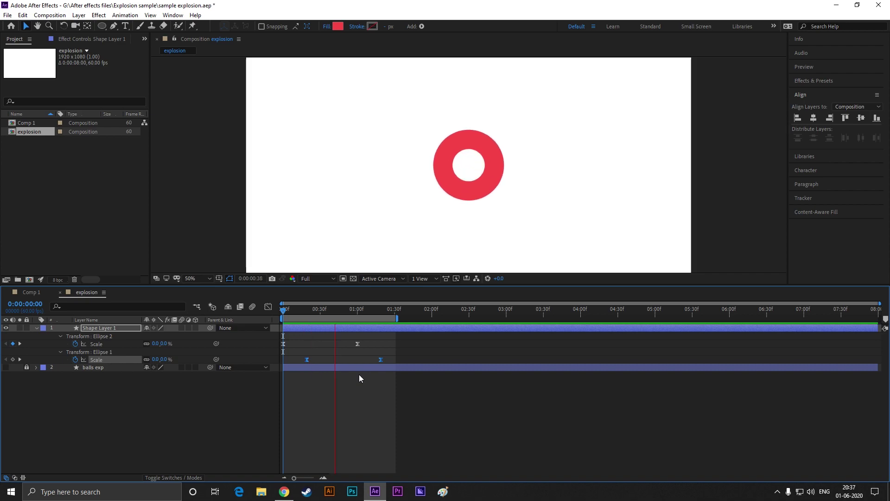
pyautogui.click(359, 310)
pyautogui.moveTo(359, 311); pyautogui.dragTo(385, 313)
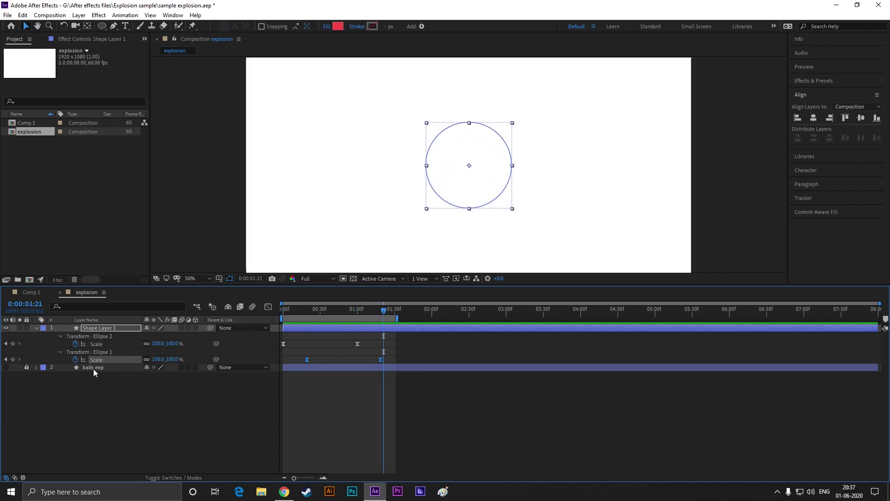
# Step: Collapse the shape layer and begin renaming it to Circle exp
pyautogui.click(36, 328)
pyautogui.rightClick(90, 328)
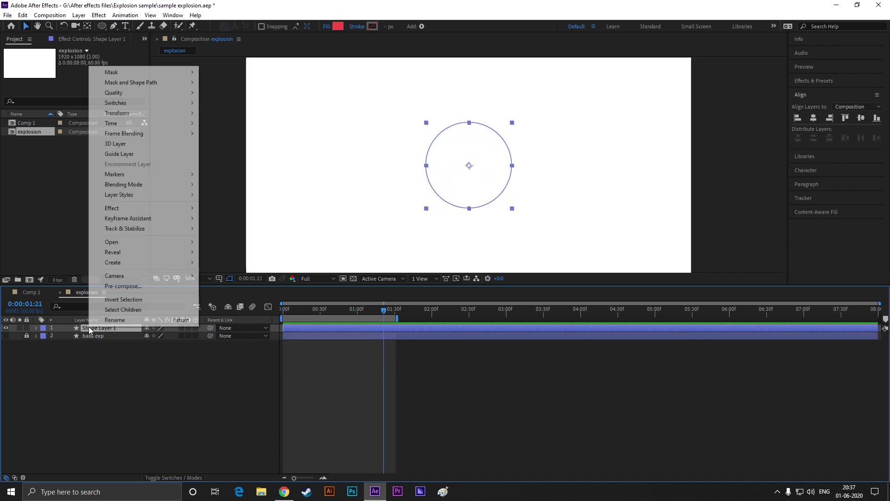
pyautogui.click(115, 320)
pyautogui.write('Circle exp')
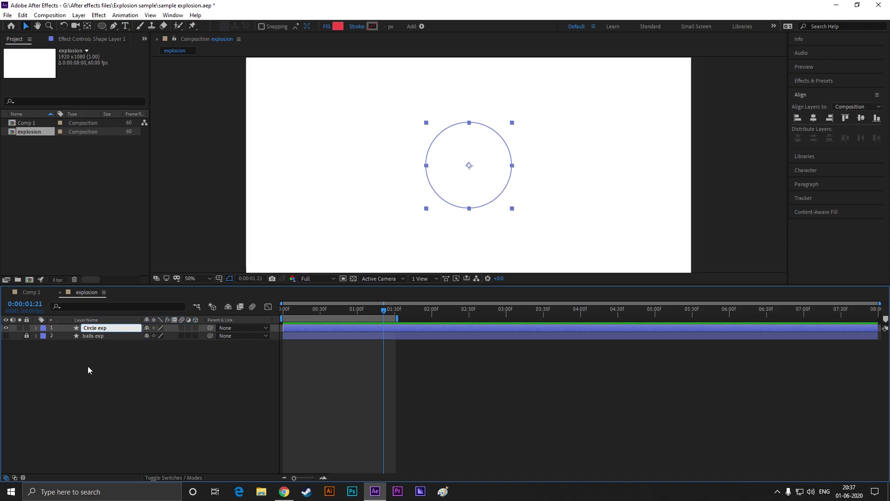
# Step: Commit the name Circle exp and play the ring animation from the start
pyautogui.click(263, 359)
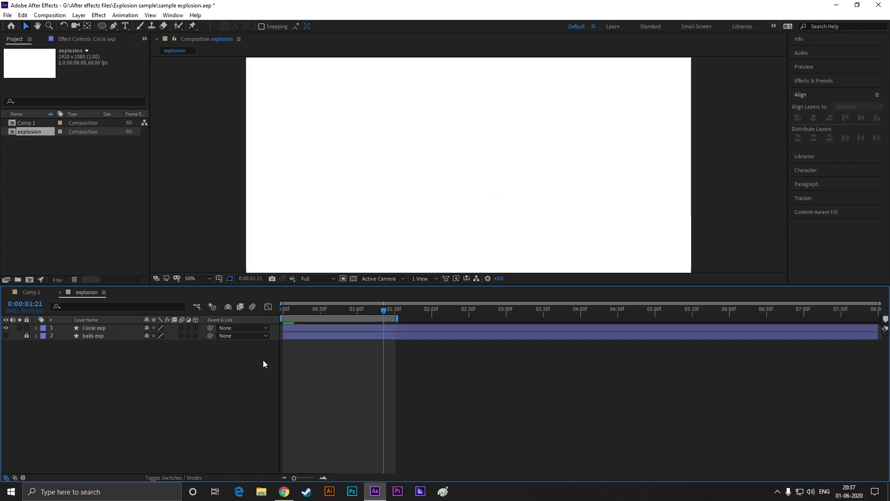
pyautogui.moveTo(383, 311); pyautogui.dragTo(270, 315)
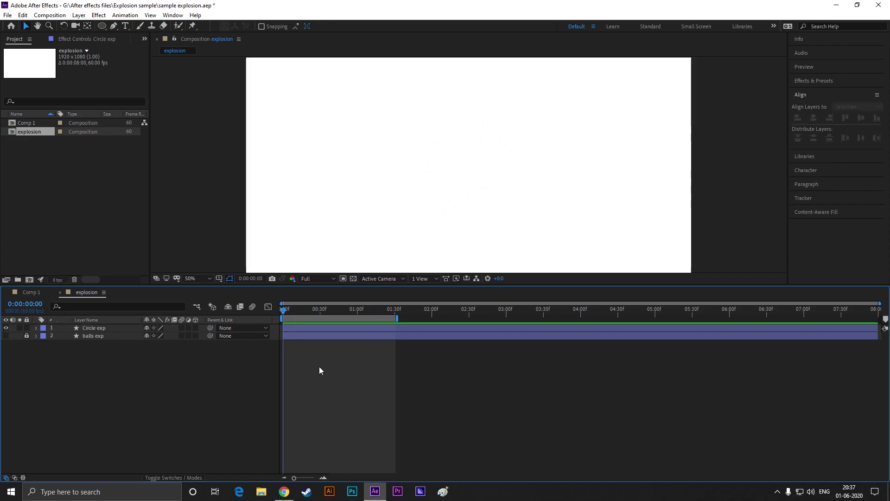
pyautogui.press('space')
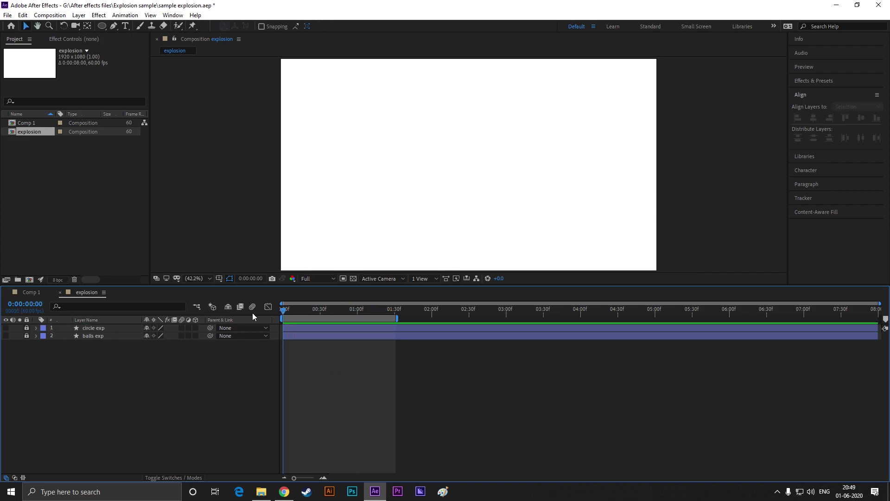
# Step: Show the title/action safe guides and draw a vertical red line up from the composition centre
pyautogui.click(219, 279)
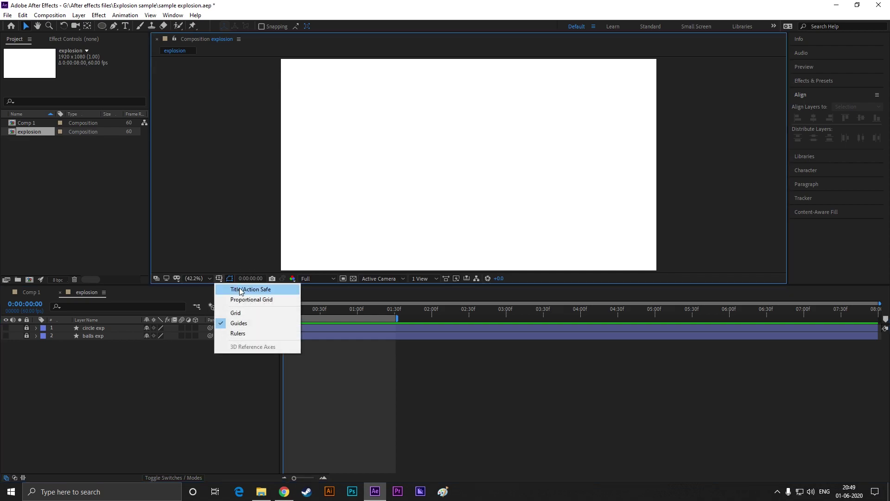
pyautogui.click(243, 288)
pyautogui.scroll(3, 495, 152)
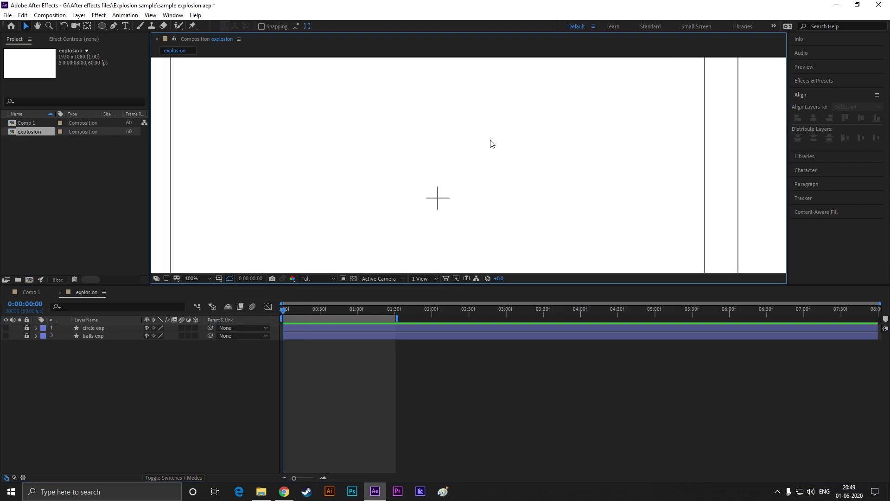
pyautogui.click(114, 26)
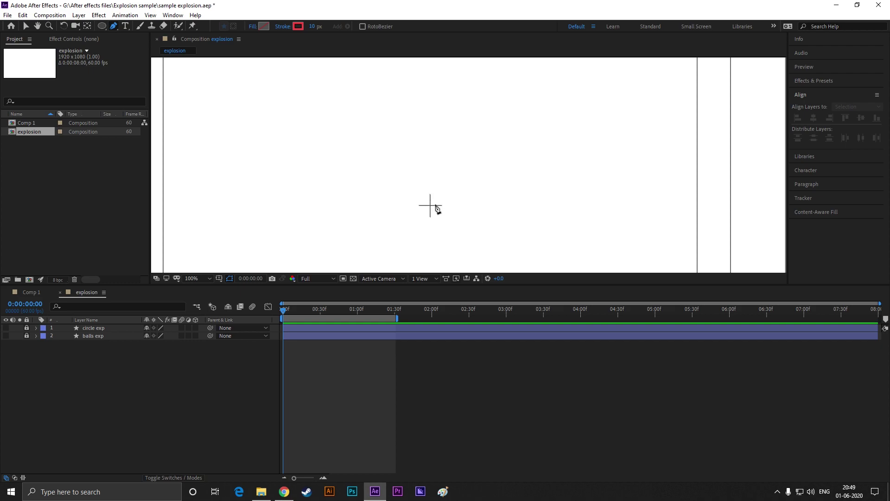
pyautogui.moveTo(430, 205); pyautogui.dragTo(430, 123)
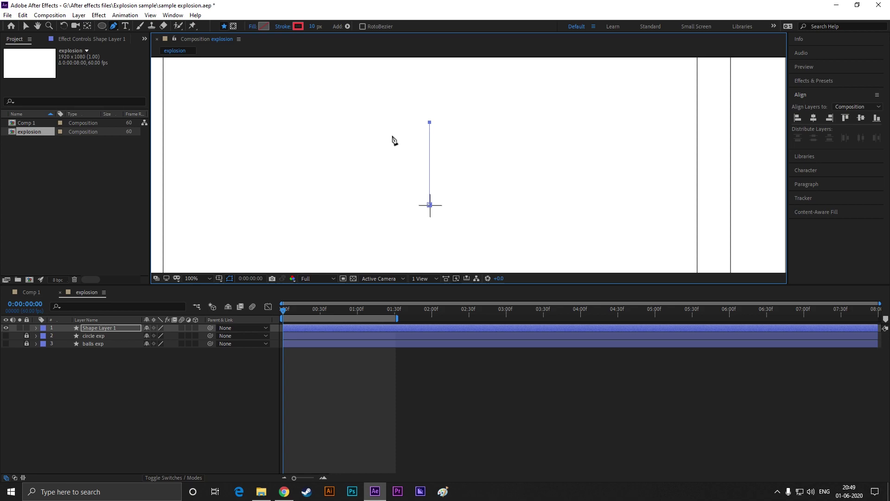
pyautogui.press('v')
# Step: Move the red bar's anchor point down to its bottom edge with the Pan Behind tool
pyautogui.click(88, 26)
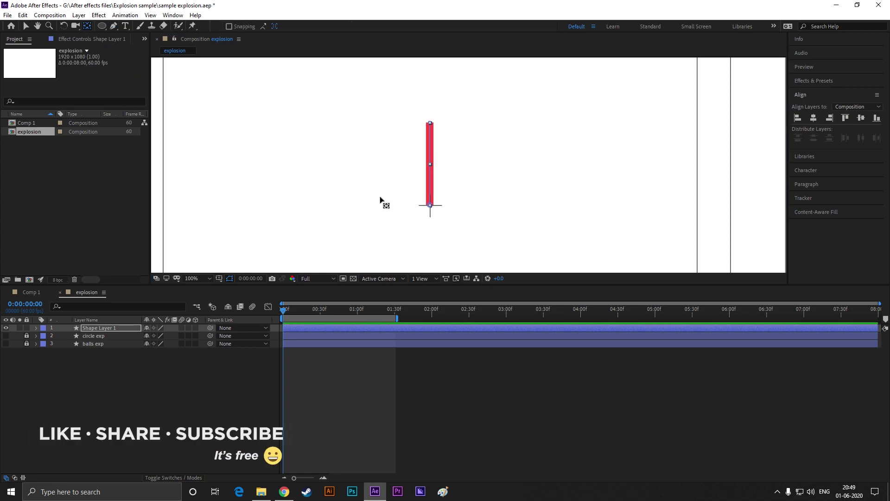
pyautogui.click(457, 202)
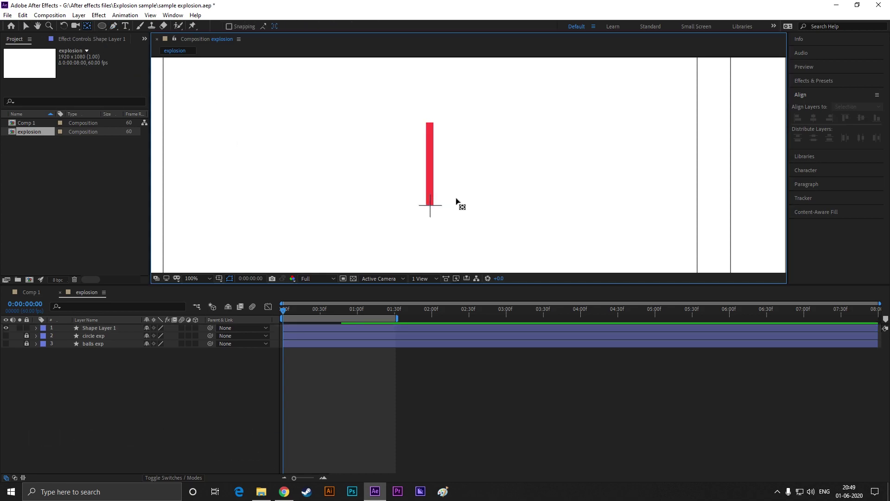
pyautogui.click(138, 327)
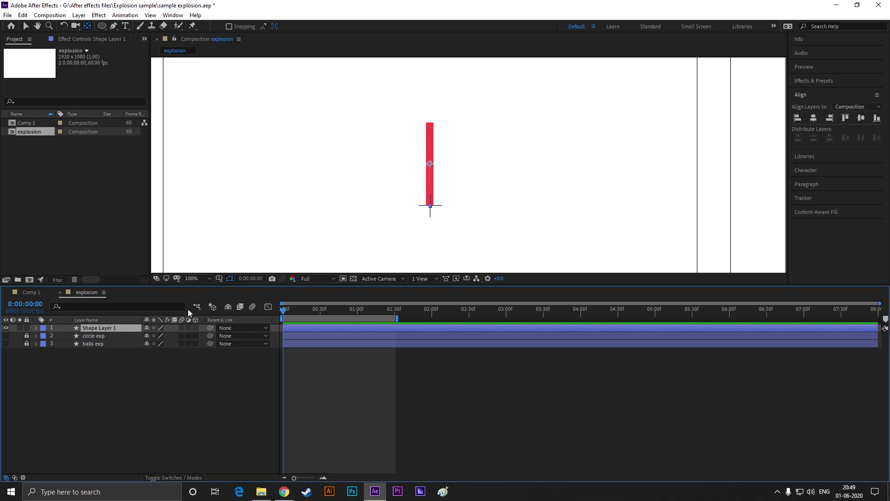
pyautogui.scroll(1, 452, 186)
pyautogui.moveTo(409, 147); pyautogui.dragTo(408, 231)
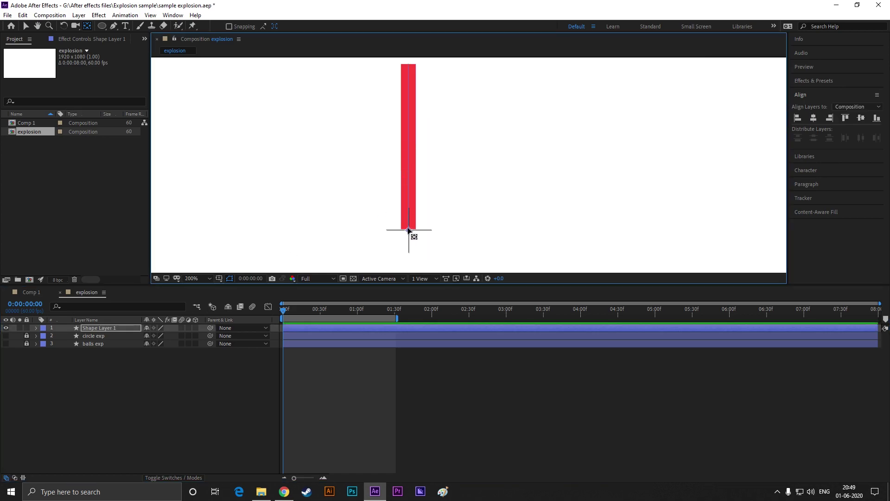
pyautogui.click(26, 26)
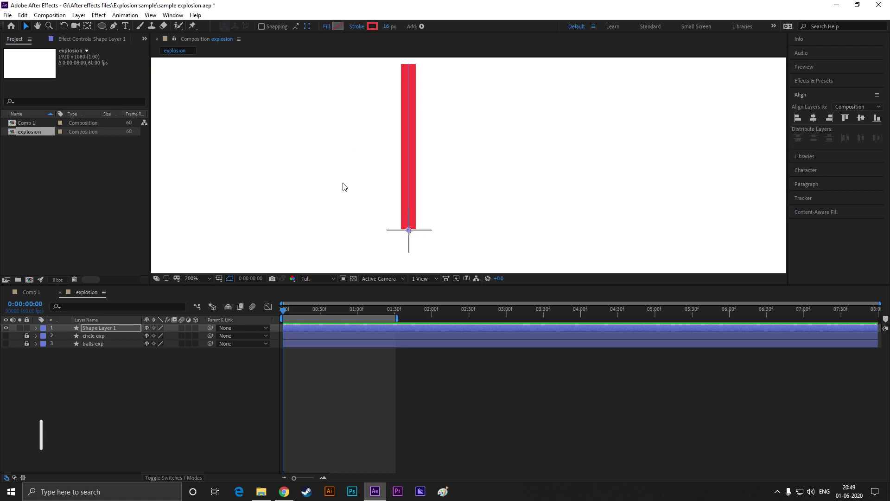
pyautogui.click(342, 185)
pyautogui.scroll(-1, 402, 225)
pyautogui.click(110, 328)
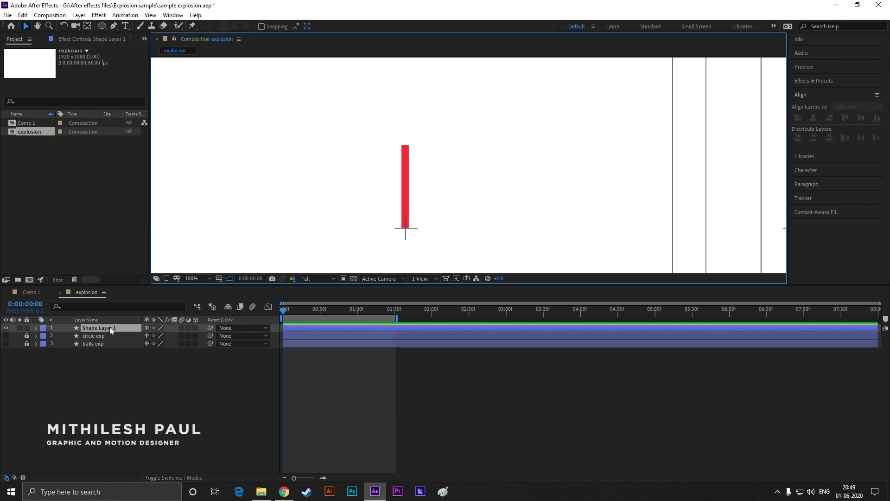
# Step: Set the bar's Stroke 1 Line Cap to Round Cap
pyautogui.click(36, 328)
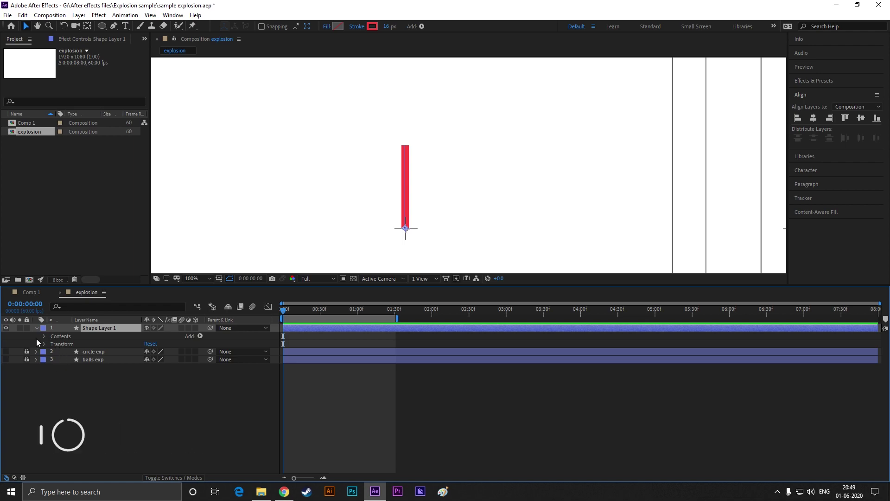
pyautogui.click(44, 335)
pyautogui.click(52, 344)
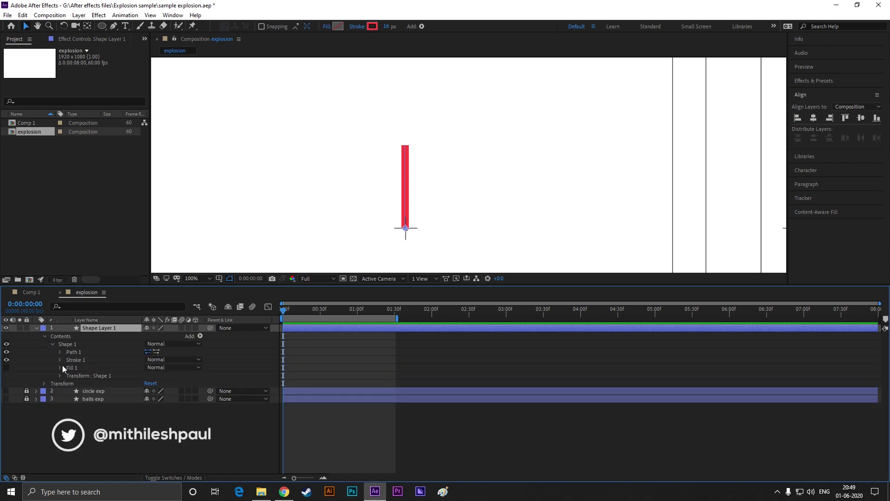
pyautogui.click(61, 360)
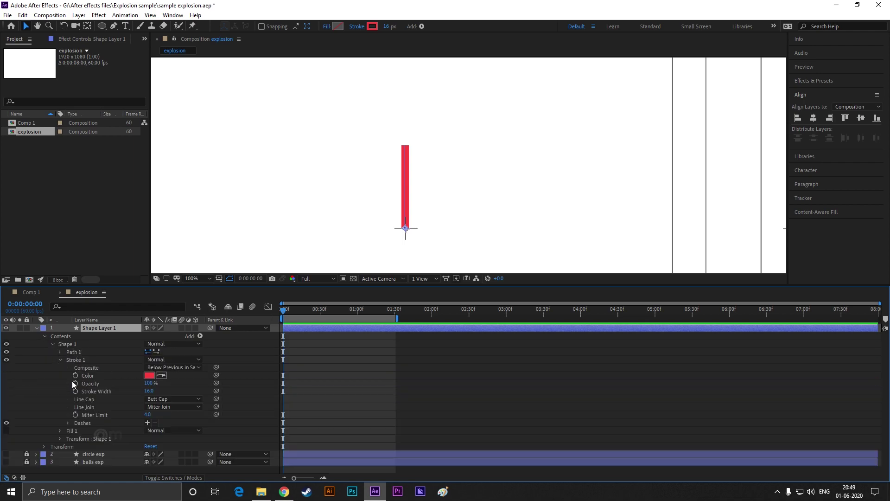
pyautogui.click(174, 399)
pyautogui.click(180, 419)
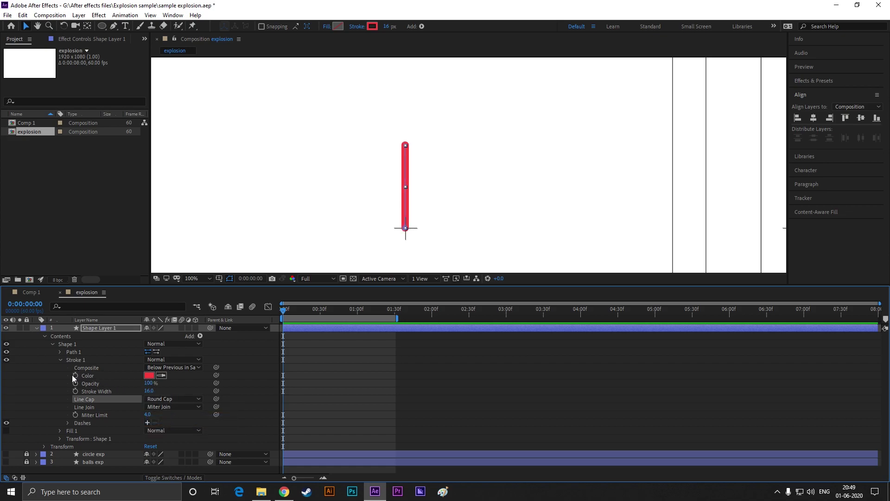
pyautogui.click(59, 360)
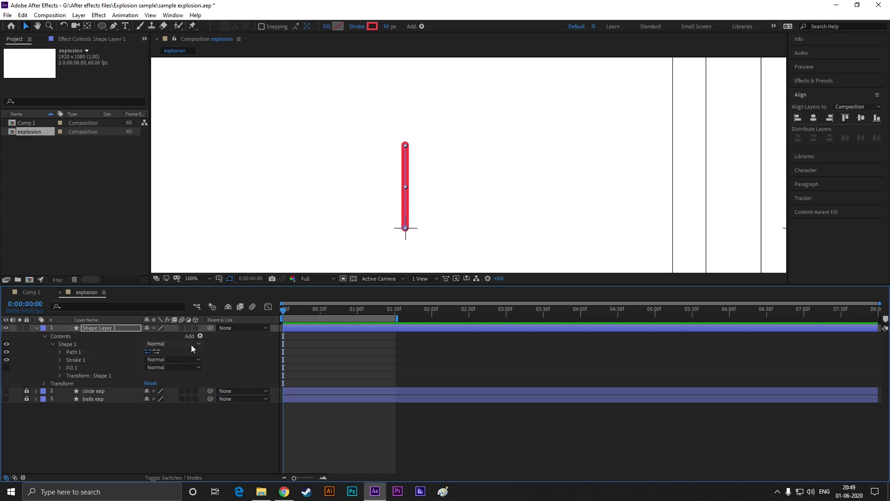
# Step: Add a Repeater to the bar with 12 copies
pyautogui.click(200, 336)
pyautogui.click(251, 265)
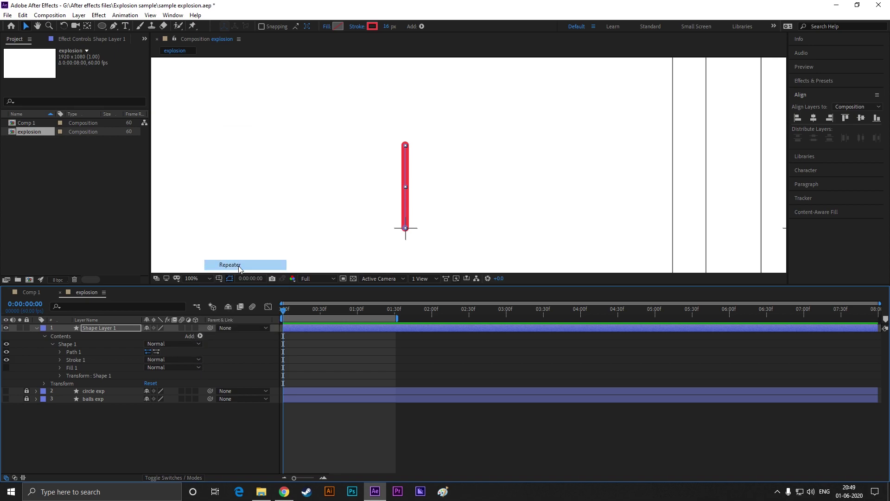
pyautogui.click(60, 375)
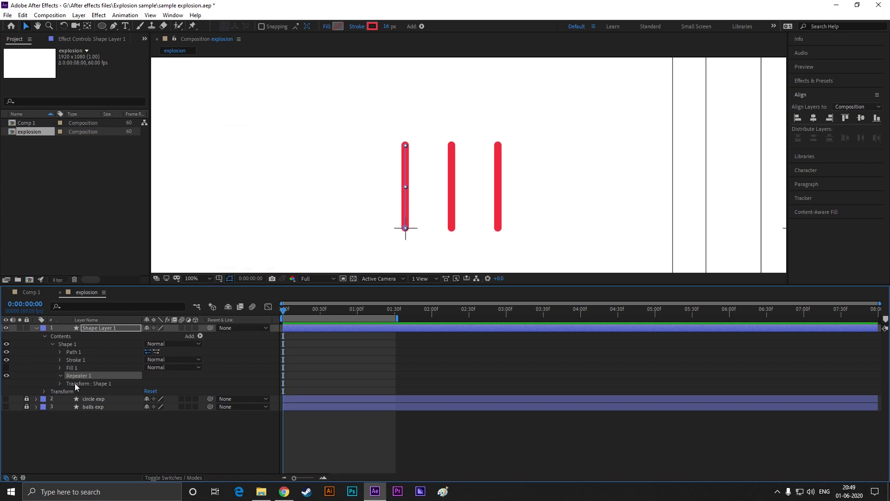
pyautogui.click(148, 383)
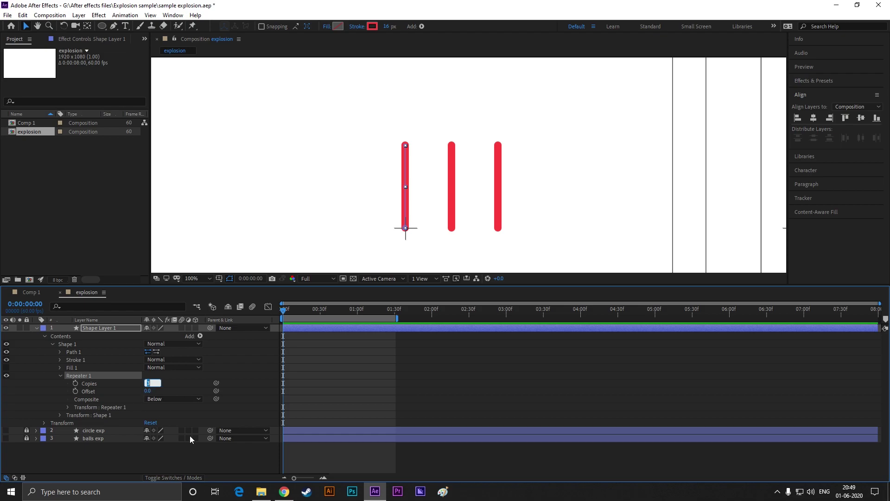
pyautogui.write('12')
pyautogui.press('Return')
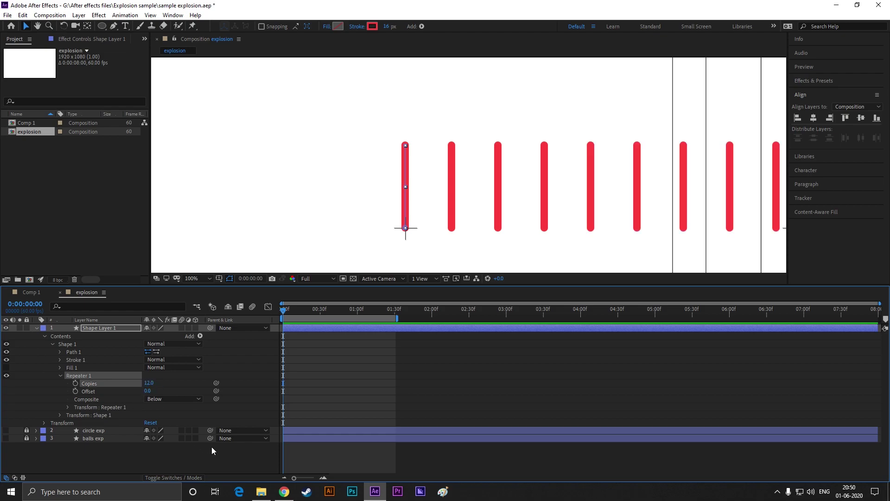
# Step: Set the Repeater transform's Position X to 0 and Rotation to 30°
pyautogui.click(68, 408)
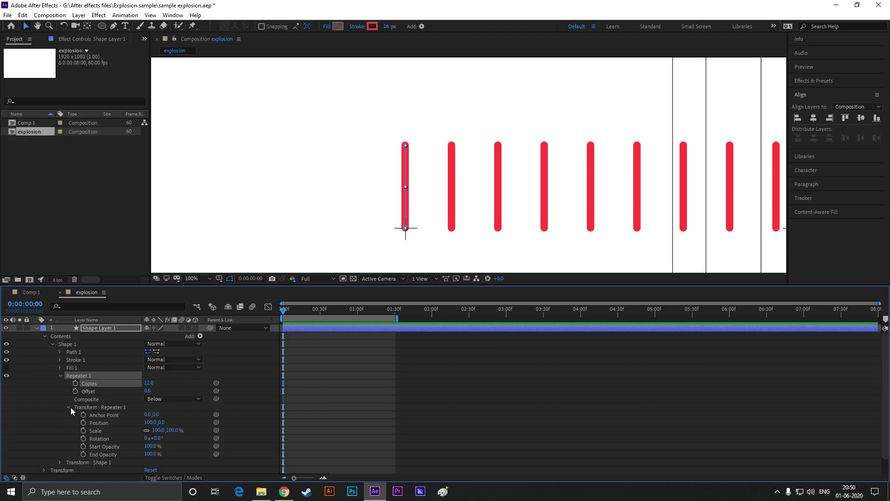
pyautogui.click(149, 424)
pyautogui.write('0')
pyautogui.press('Return')
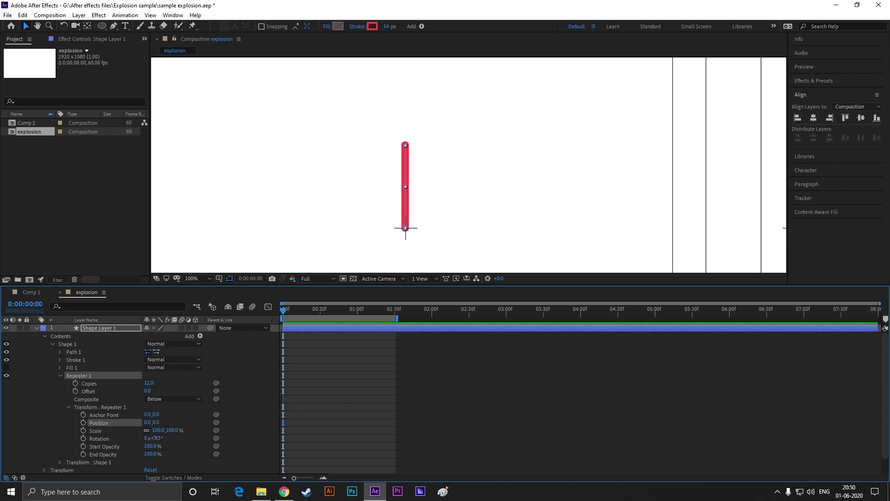
pyautogui.click(156, 438)
pyautogui.write('30')
pyautogui.press('Return')
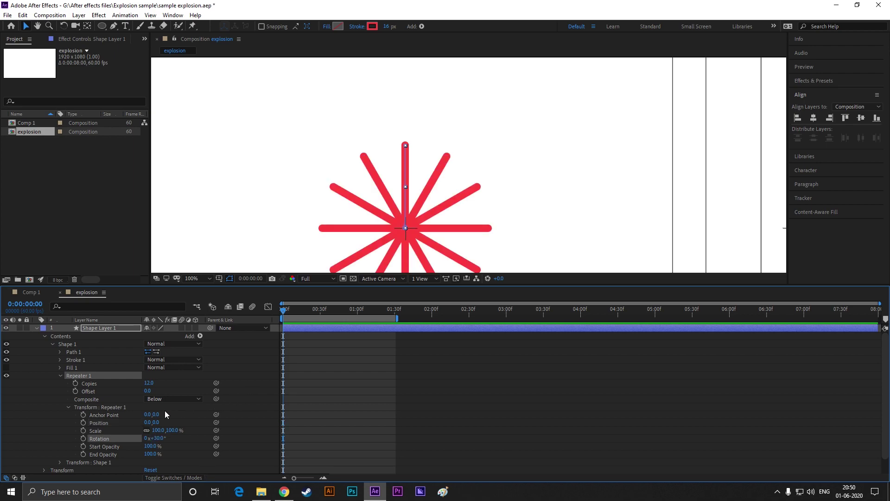
# Step: Raise the Repeater anchor point Y to spread the copies outward, and recentre the burst
pyautogui.moveTo(158, 415); pyautogui.dragTo(210, 414)
pyautogui.press(',')
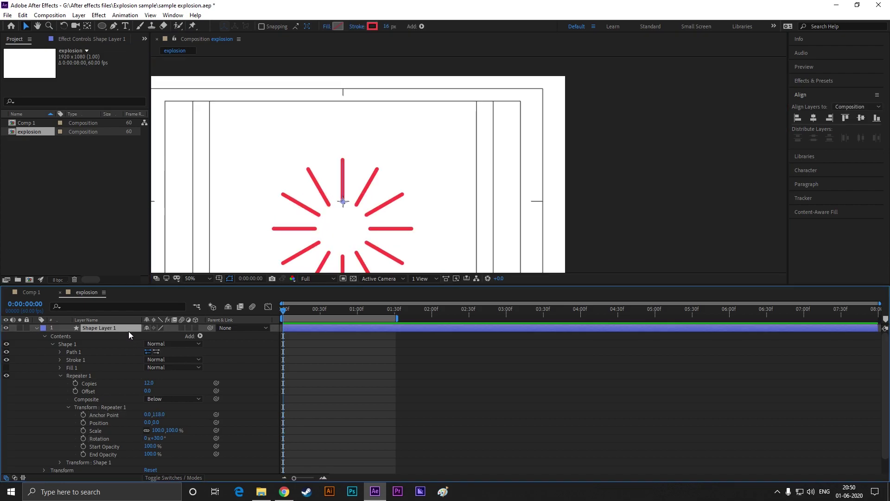
pyautogui.click(344, 201)
pyautogui.moveTo(344, 201); pyautogui.dragTo(342, 176)
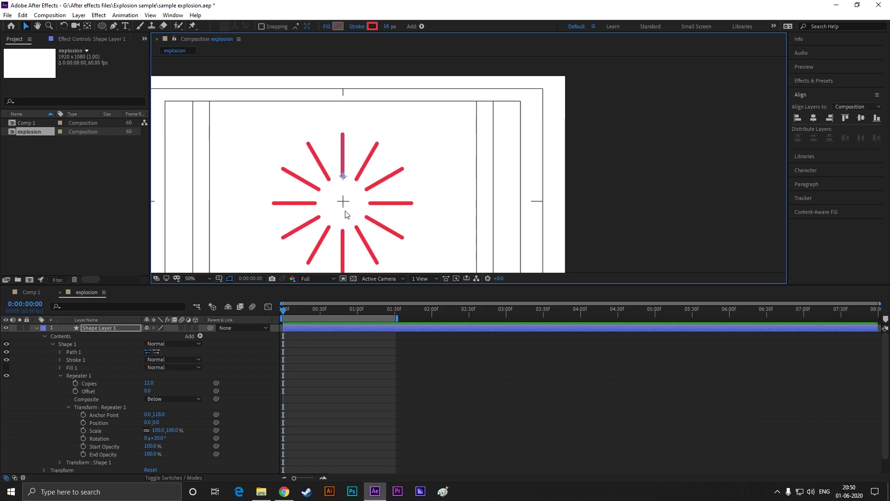
pyautogui.click(61, 376)
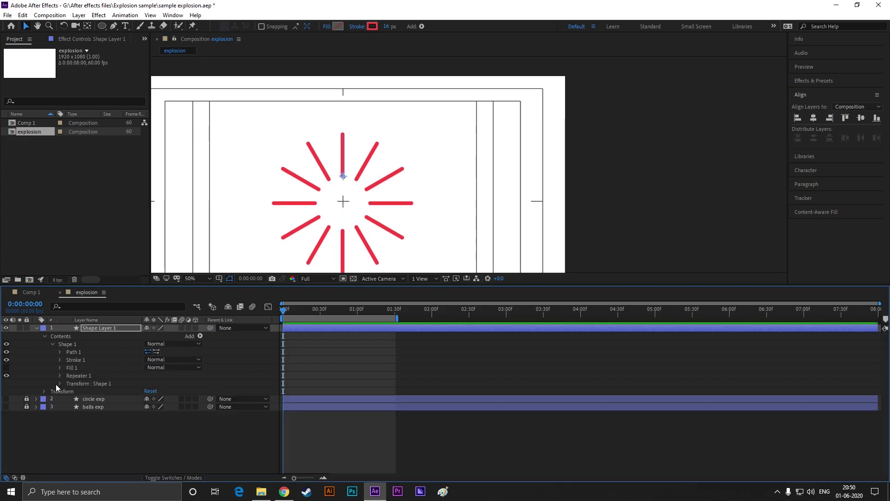
pyautogui.click(202, 335)
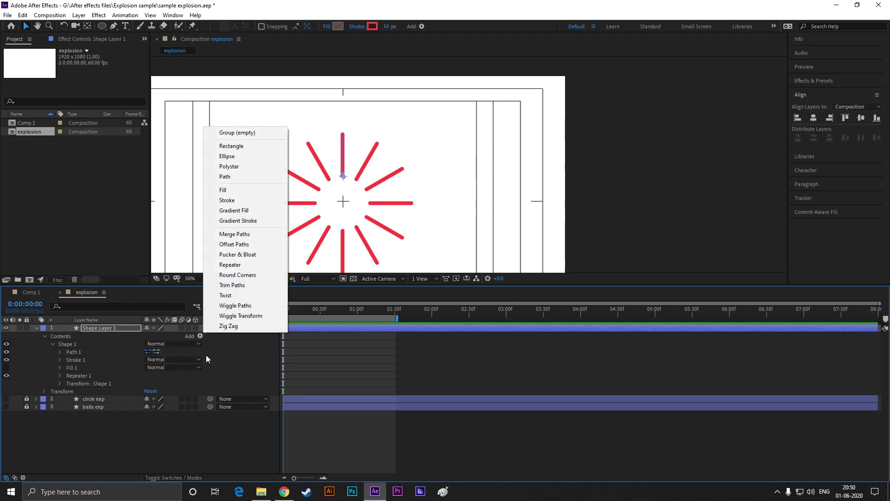
# Step: Add Trim Paths to the burst with End set to 0%
pyautogui.click(237, 285)
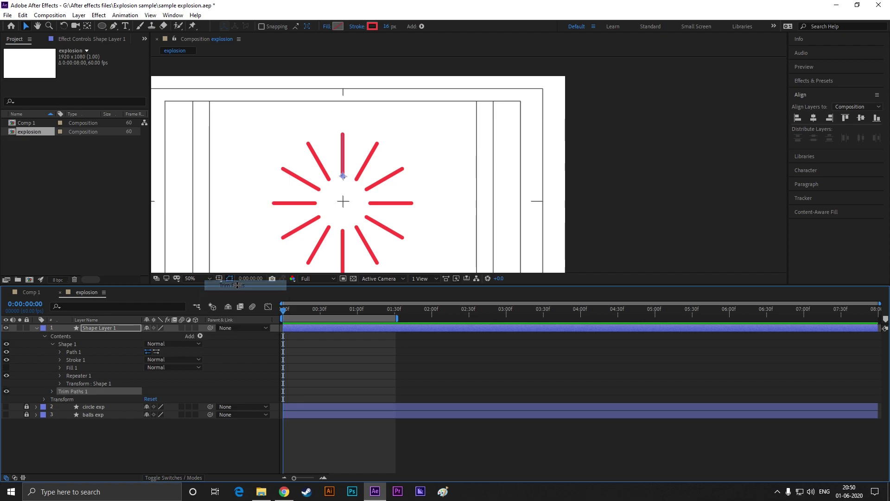
pyautogui.click(52, 391)
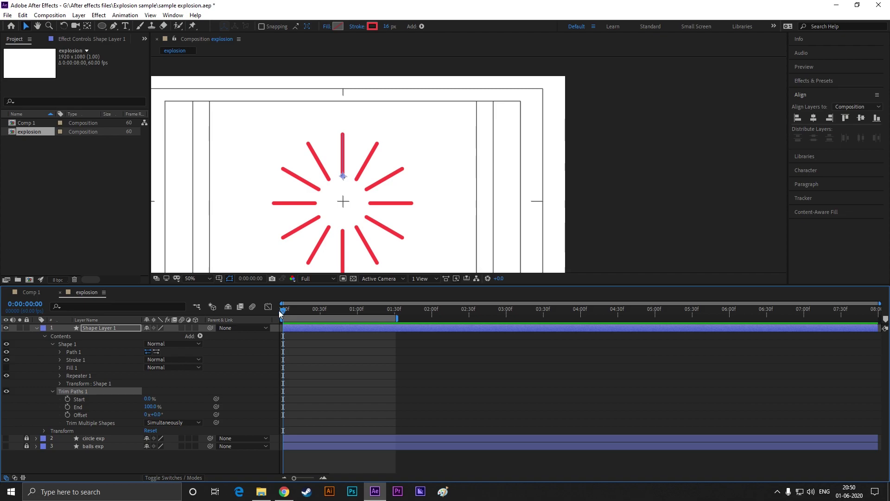
pyautogui.click(157, 407)
pyautogui.write('0')
pyautogui.press('Return')
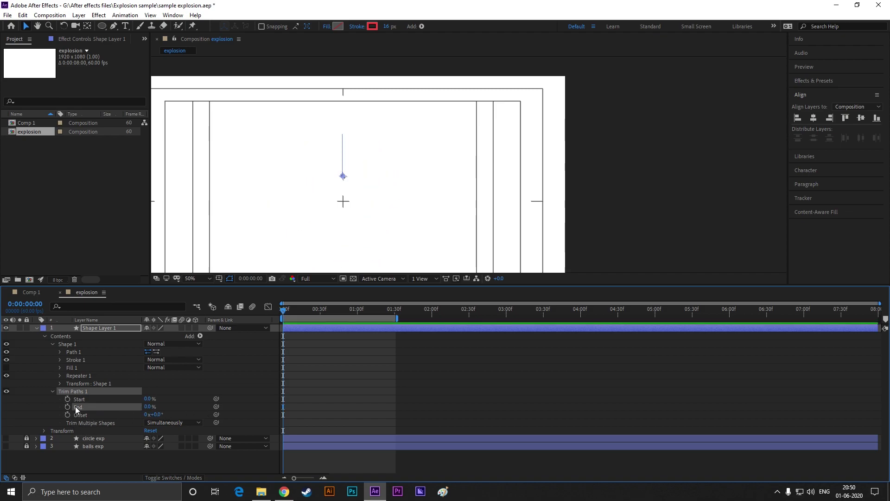
# Step: Keyframe Trim Paths Start and End so both reach 100% at 0:00:00:44
pyautogui.click(67, 399)
pyautogui.click(68, 407)
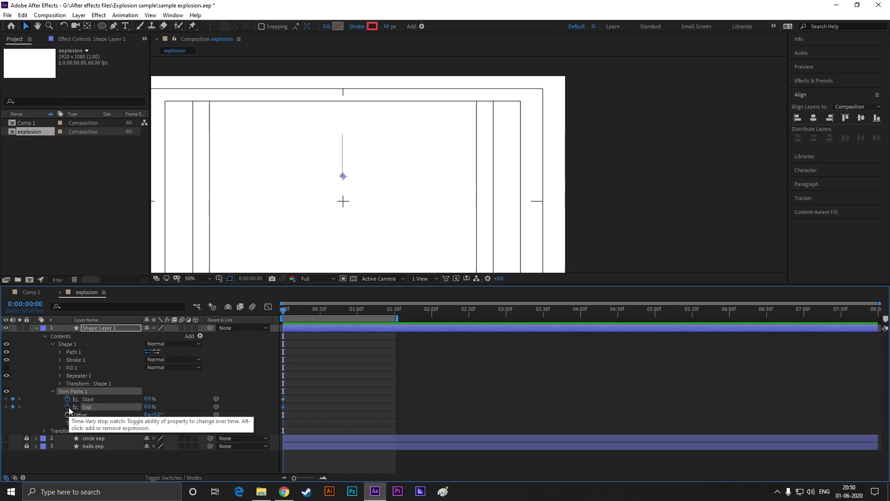
pyautogui.moveTo(340, 311); pyautogui.dragTo(338, 314)
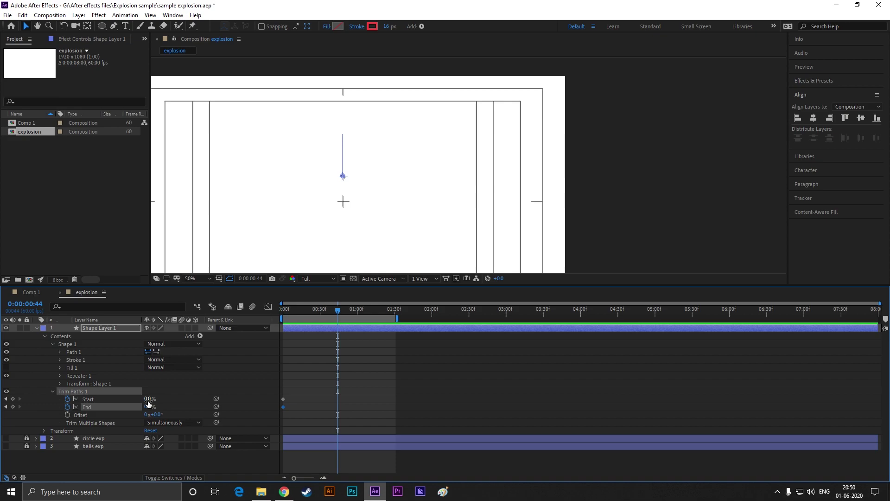
pyautogui.moveTo(149, 398); pyautogui.dragTo(260, 399)
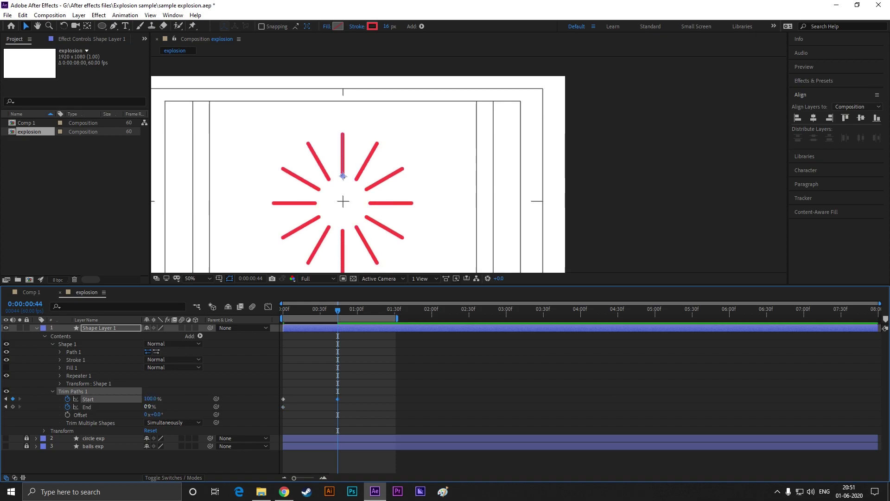
pyautogui.moveTo(149, 407); pyautogui.dragTo(262, 407)
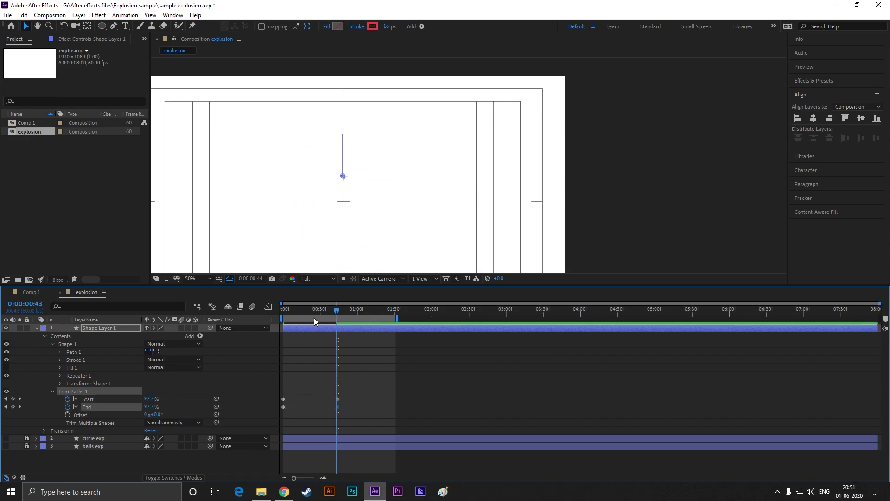
pyautogui.press('Home')
pyautogui.click(97, 329)
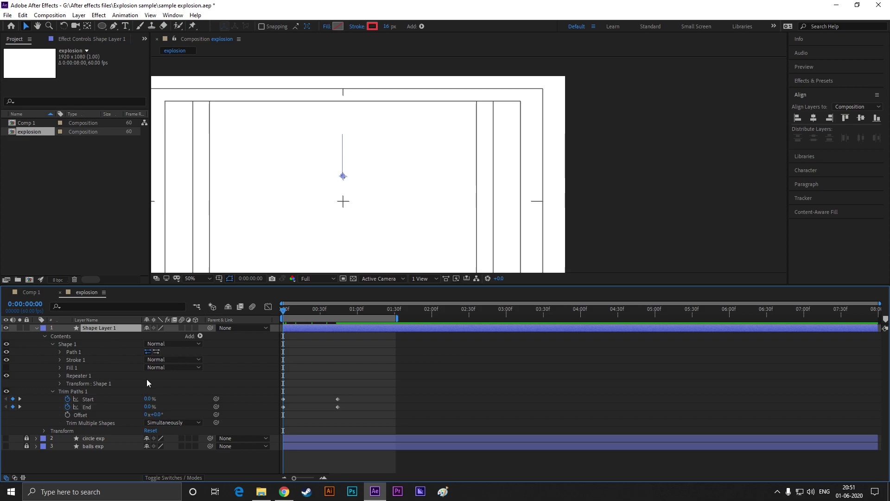
# Step: Reveal the Trim Paths keyframes and preview the red line burst animation
pyautogui.press('u')
pyautogui.moveTo(357, 343); pyautogui.dragTo(268, 344)
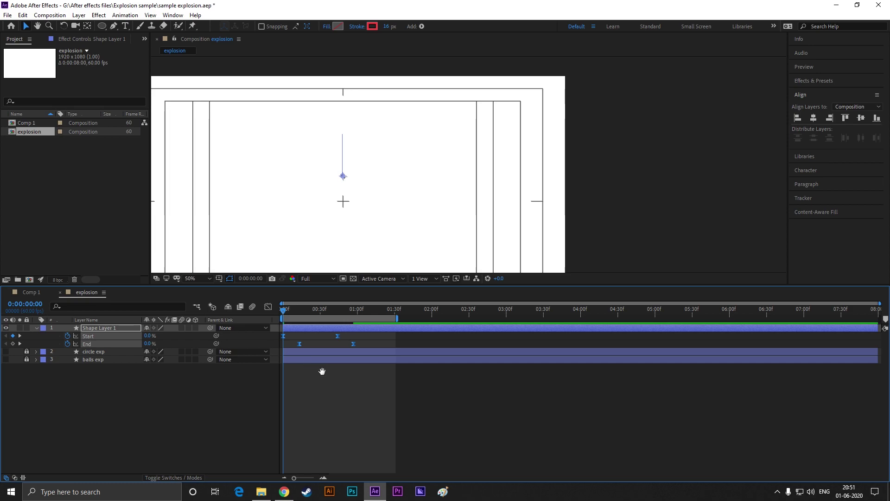
pyautogui.press('space')
pyautogui.click(371, 316)
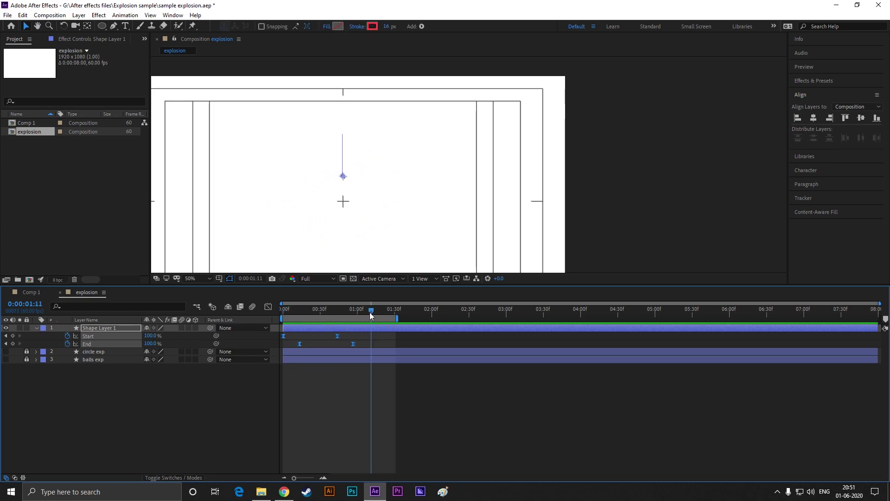
pyautogui.press('space')
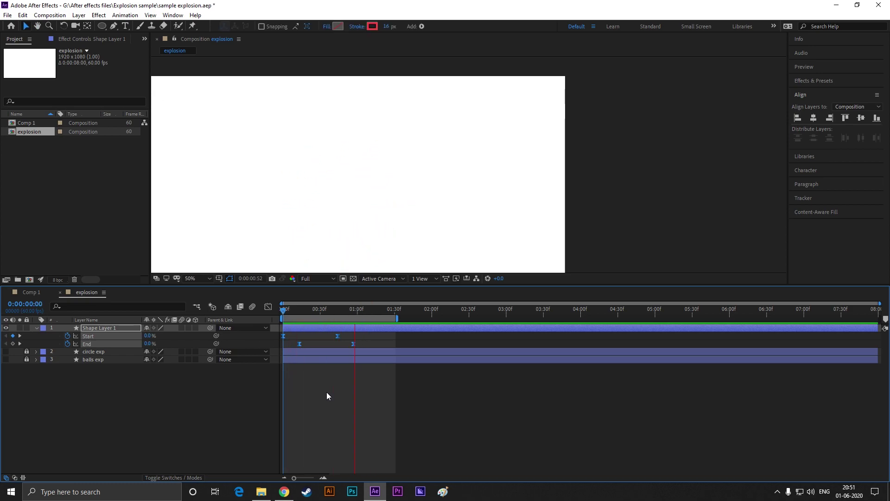
pyautogui.press('space')
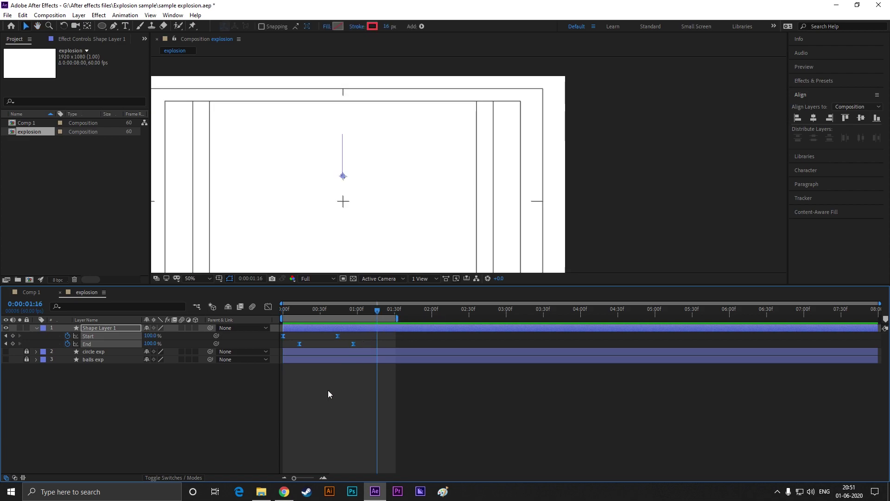
# Step: Rename Shape Layer 1 to 'Line exp'
pyautogui.click(37, 330)
pyautogui.click(72, 375)
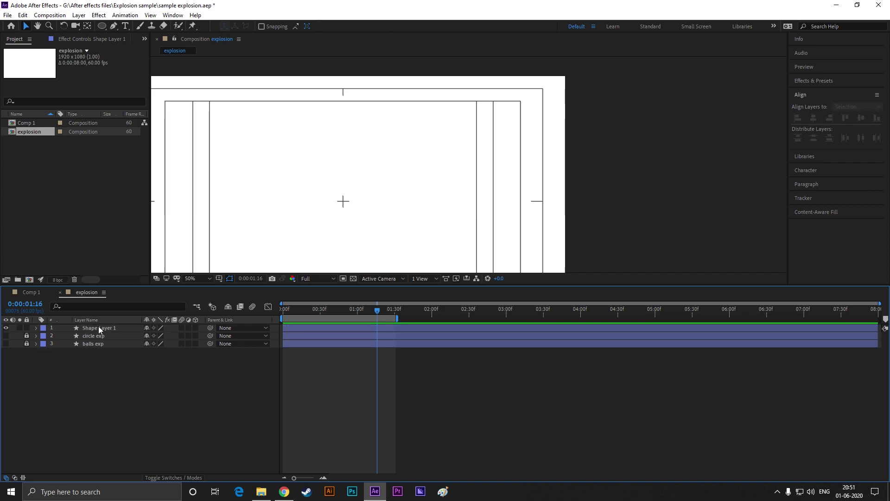
pyautogui.click(104, 330)
pyautogui.rightClick(105, 332)
pyautogui.click(135, 322)
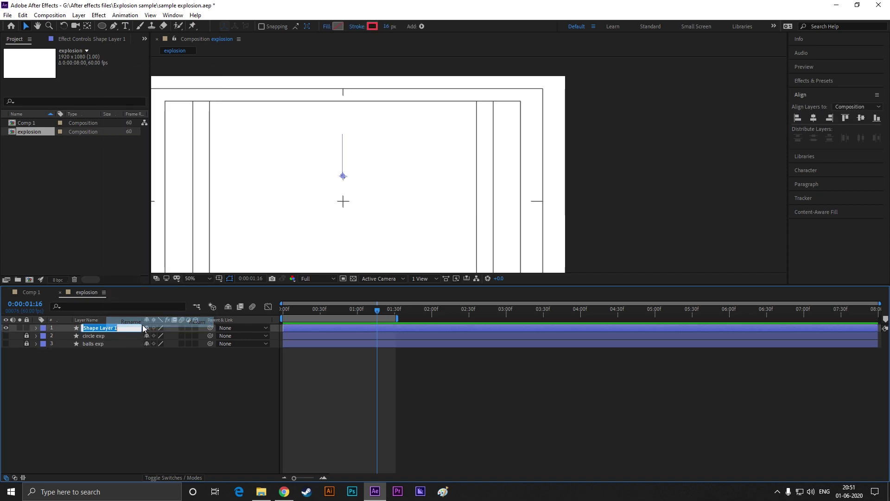
pyautogui.write('Line ex')
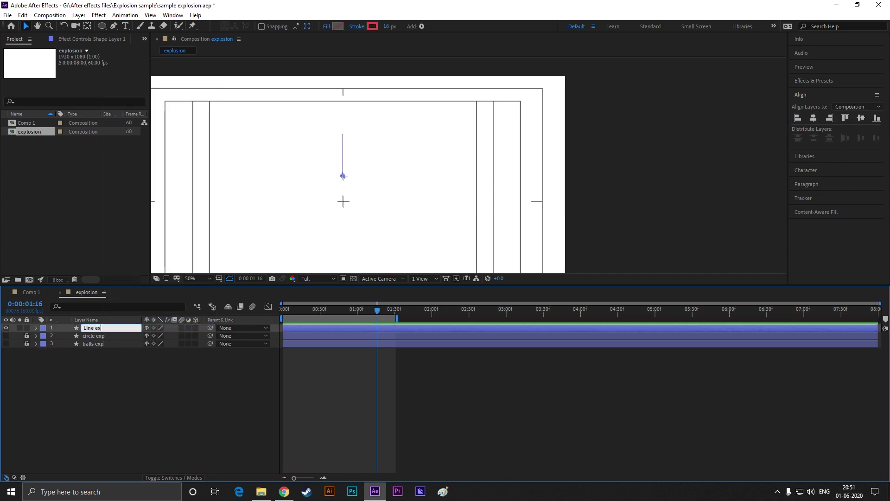
pyautogui.write('p')
pyautogui.click(115, 394)
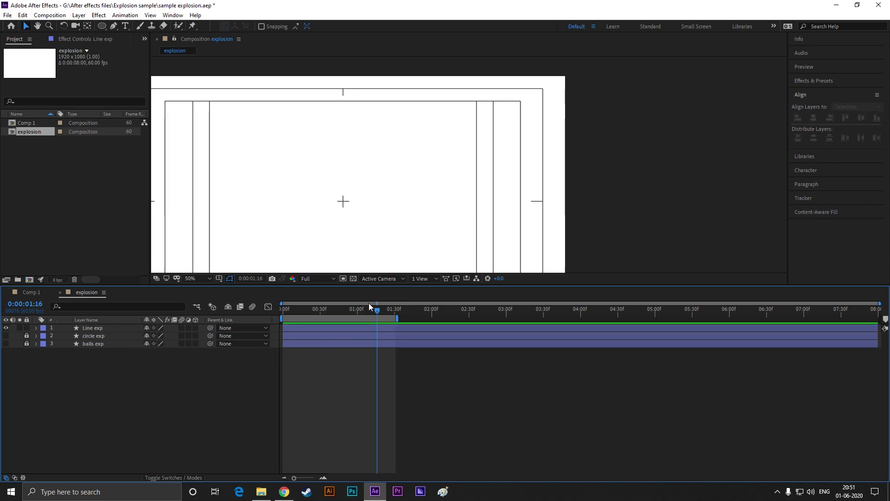
# Step: Turn off the title/action safe guides in the viewer
pyautogui.moveTo(377, 312); pyautogui.dragTo(335, 311)
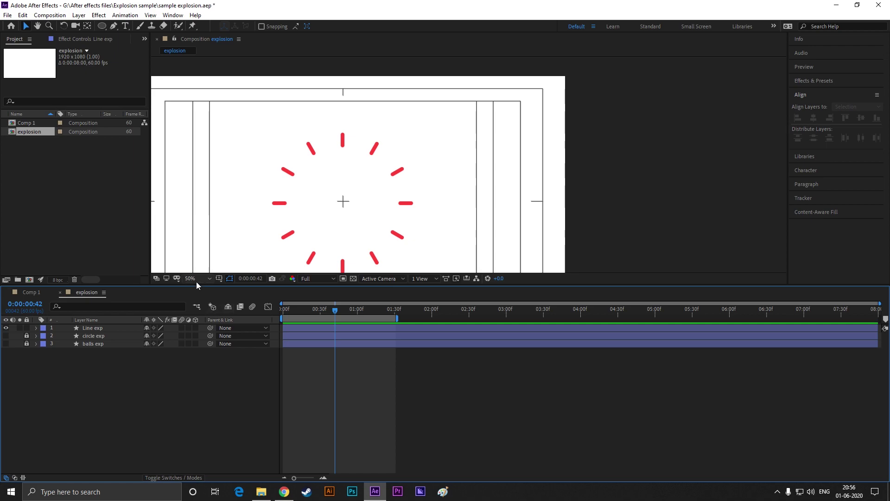
pyautogui.click(219, 278)
pyautogui.click(252, 289)
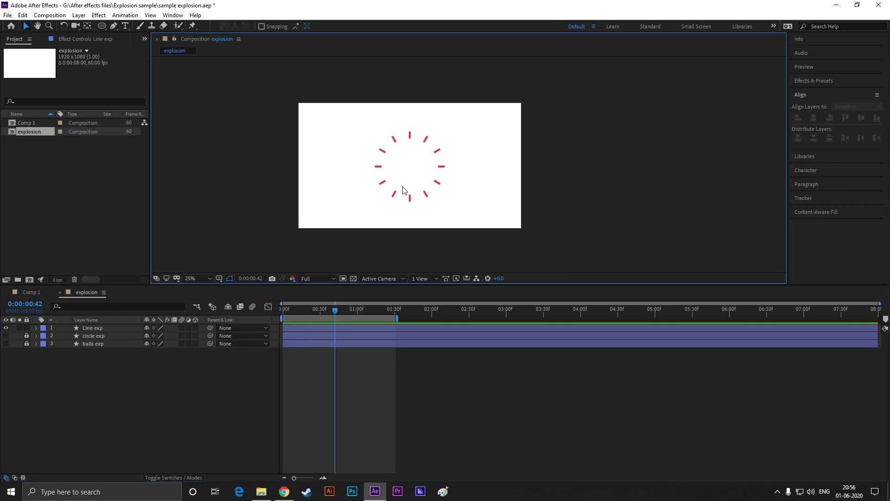
pyautogui.scroll(1, 402, 194)
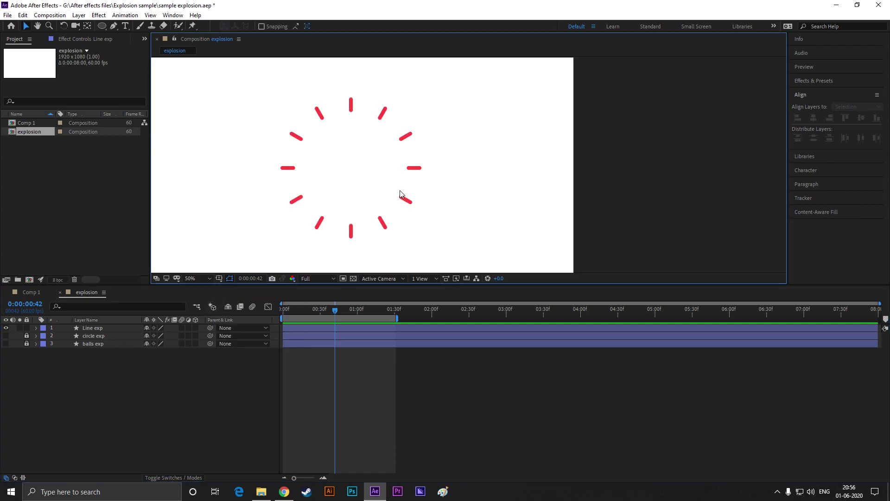
# Step: Pre-compose the balls exp layer with the default name
pyautogui.click(96, 353)
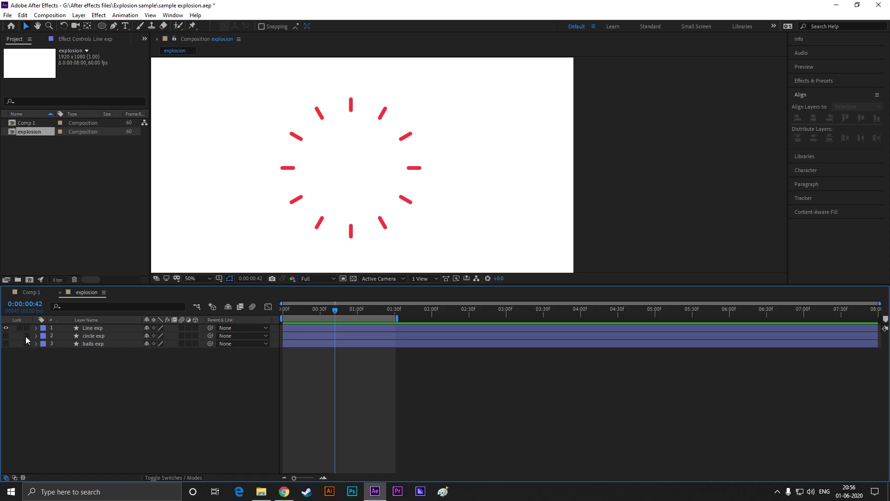
pyautogui.click(95, 344)
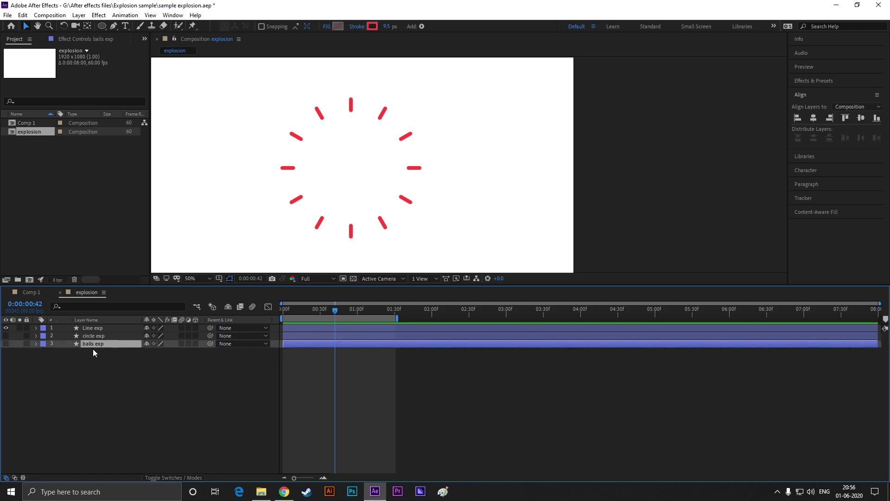
pyautogui.rightClick(92, 346)
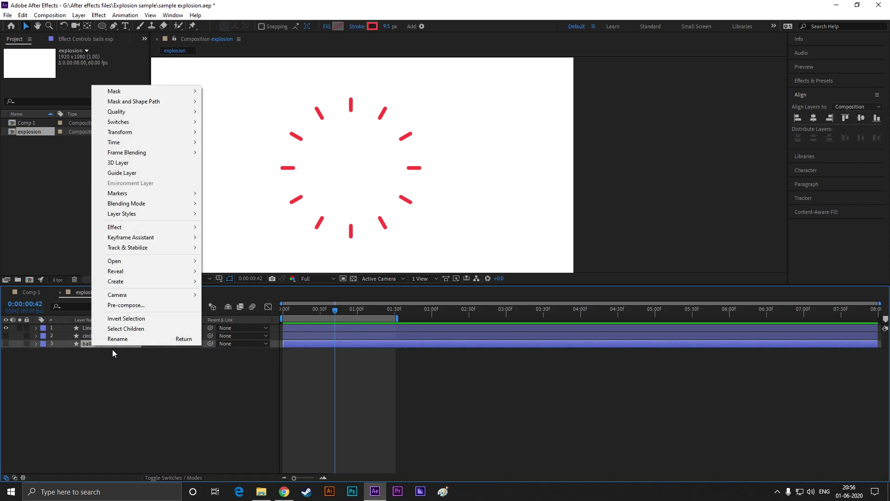
pyautogui.click(125, 306)
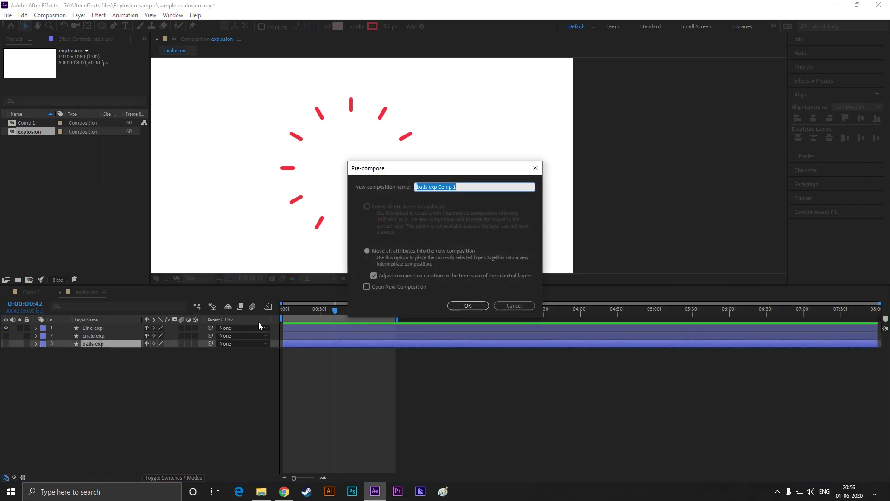
pyautogui.click(461, 187)
pyautogui.click(467, 306)
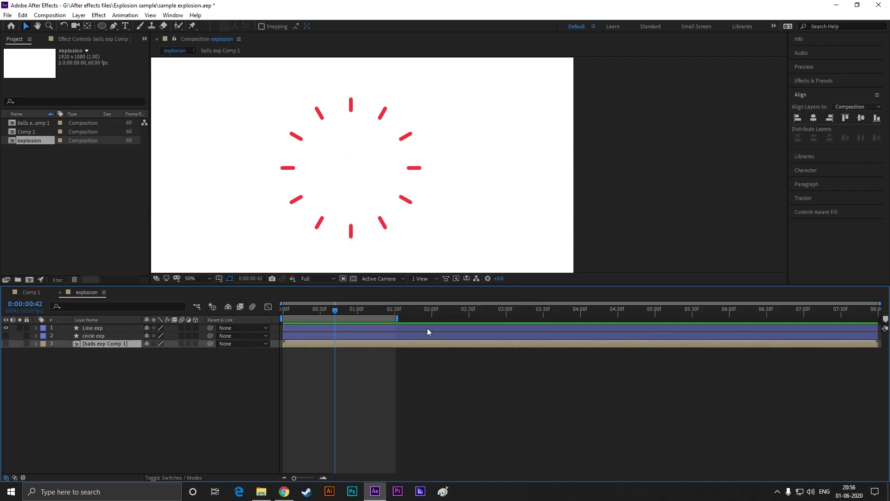
# Step: Pre-compose the circle exp layer with the default name
pyautogui.click(102, 338)
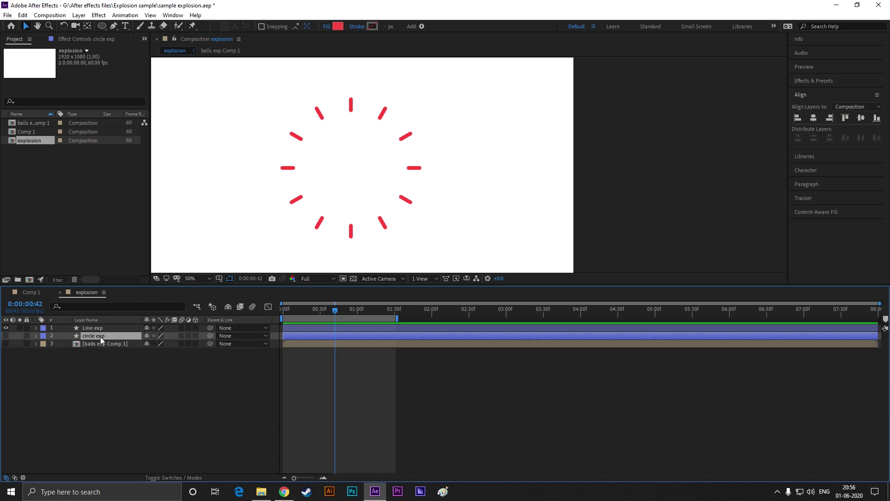
pyautogui.rightClick(100, 337)
pyautogui.click(139, 297)
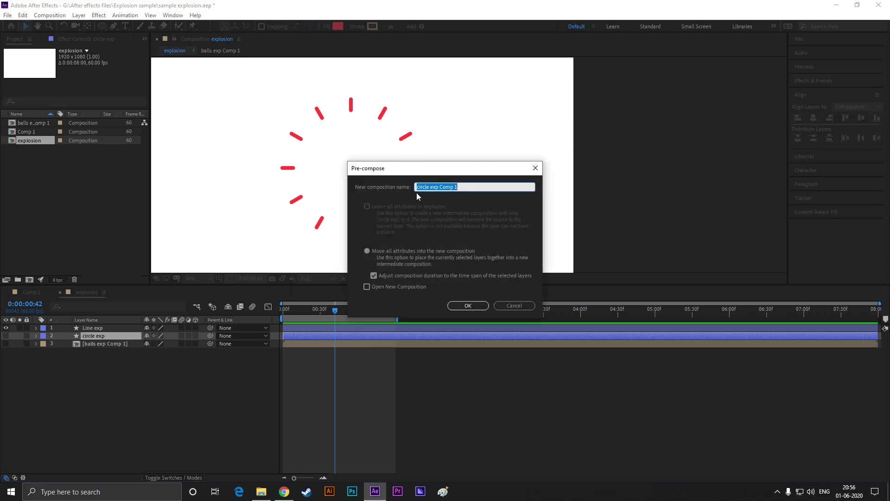
pyautogui.click(468, 304)
# Step: Pre-compose the Line exp layer with the default name
pyautogui.rightClick(102, 329)
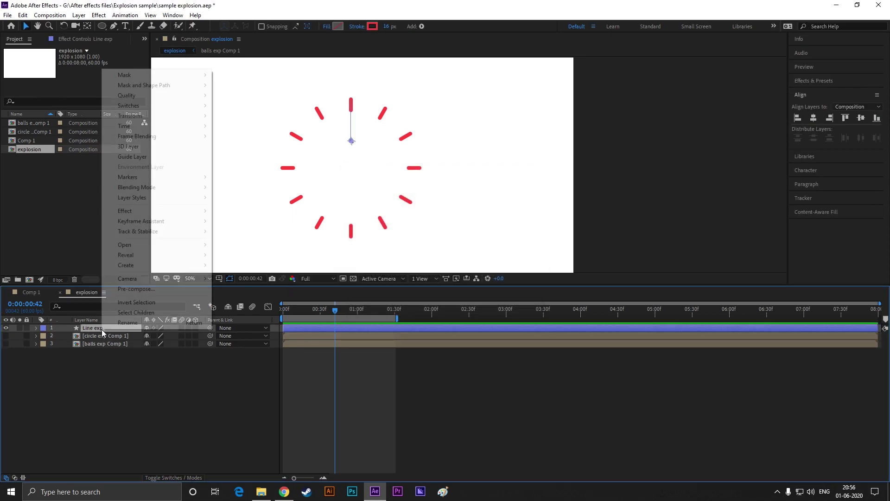
pyautogui.click(137, 324)
pyautogui.click(102, 332)
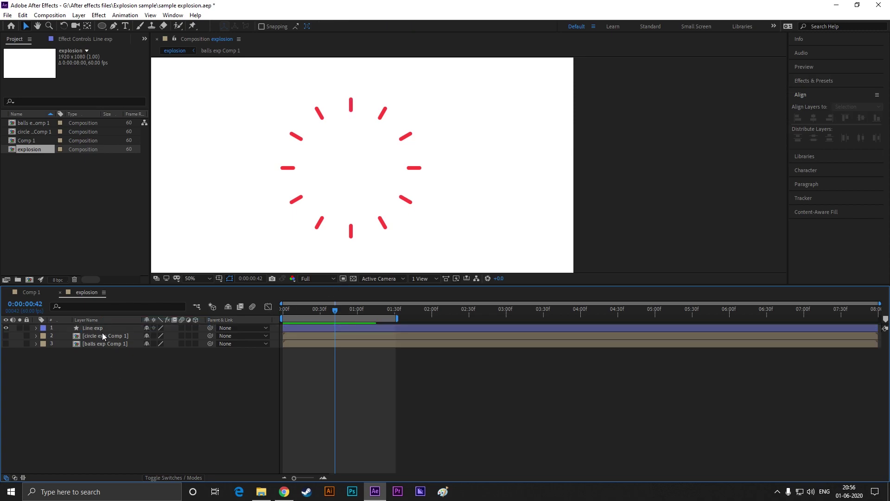
pyautogui.rightClick(101, 329)
pyautogui.click(140, 289)
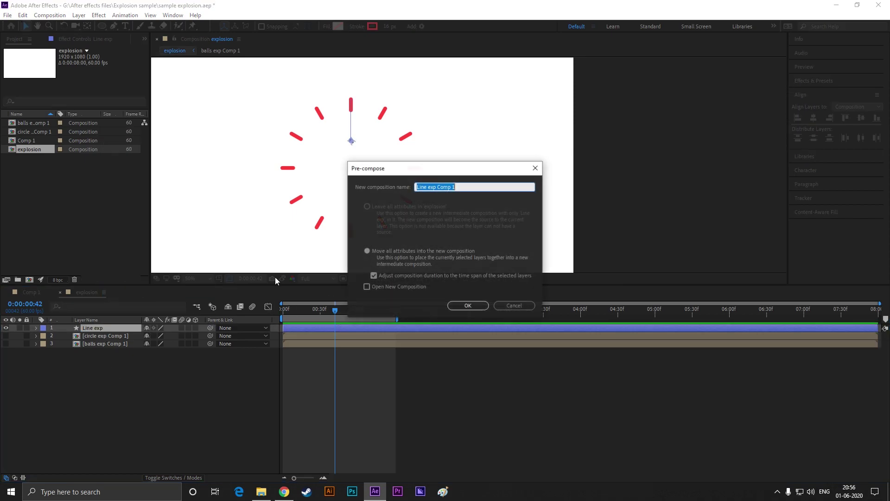
pyautogui.click(469, 305)
pyautogui.press('Home')
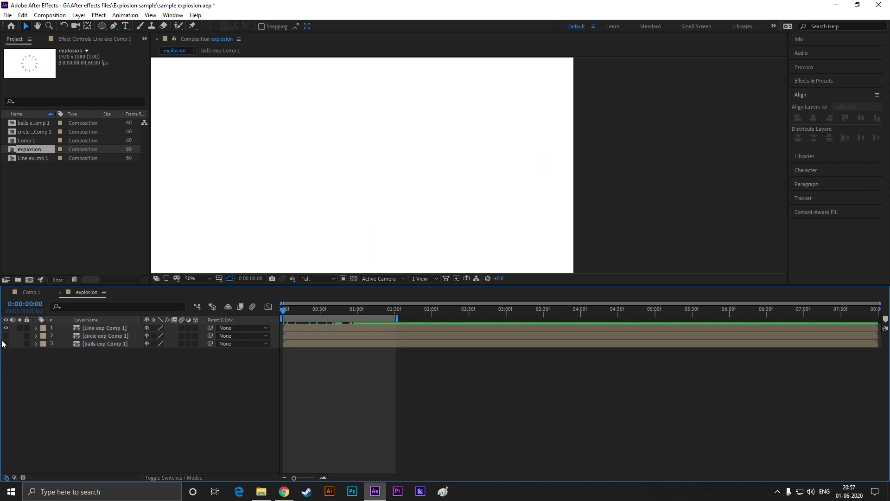
# Step: Make the circle and balls precomps visible and scale the balls precomp to 143%
pyautogui.moveTo(5, 336); pyautogui.dragTo(5, 344)
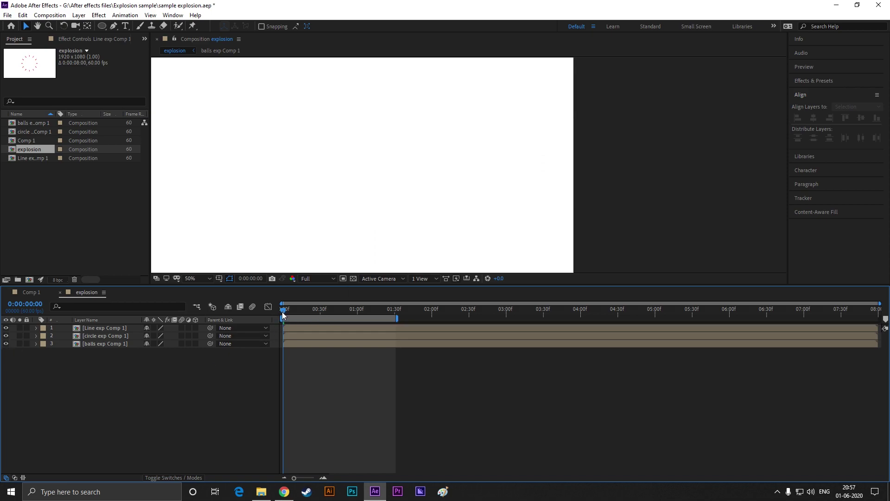
pyautogui.moveTo(284, 315); pyautogui.dragTo(340, 310)
pyautogui.press(',')
pyautogui.click(139, 336)
pyautogui.press('.')
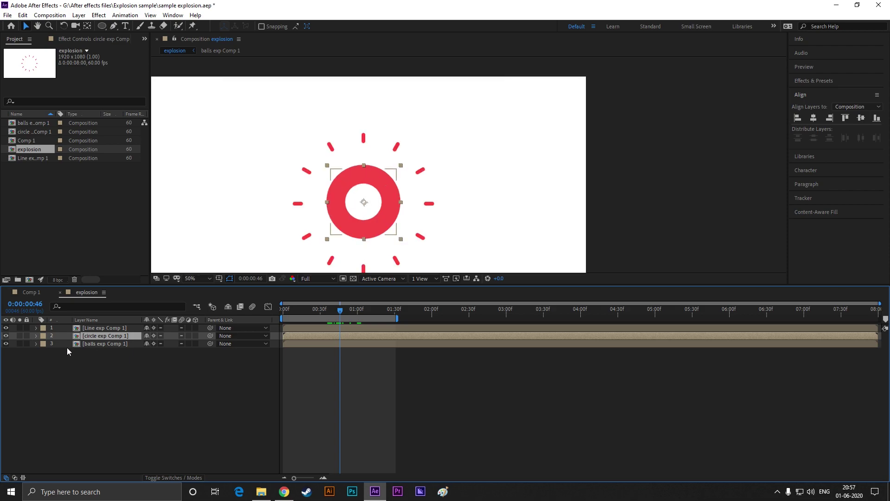
pyautogui.press('s')
pyautogui.click(95, 352)
pyautogui.press('s')
pyautogui.moveTo(170, 359); pyautogui.dragTo(186, 359)
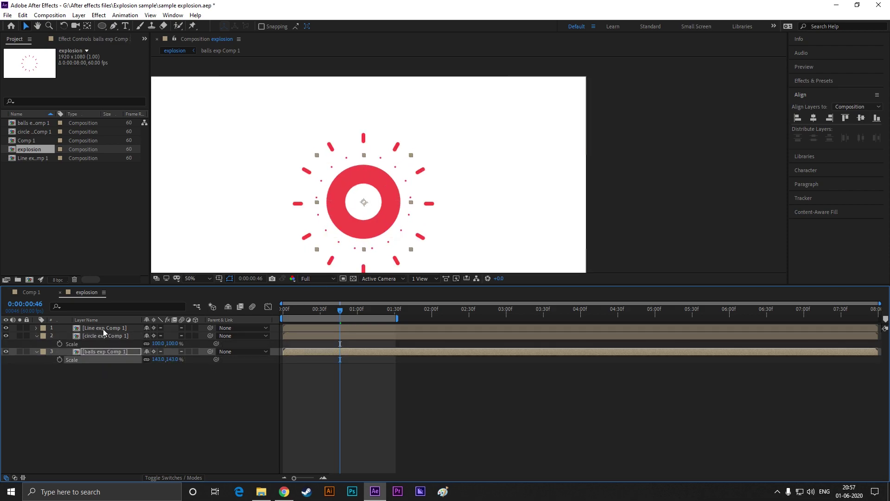
# Step: Play back the combined explosion from near the start
pyautogui.click(134, 328)
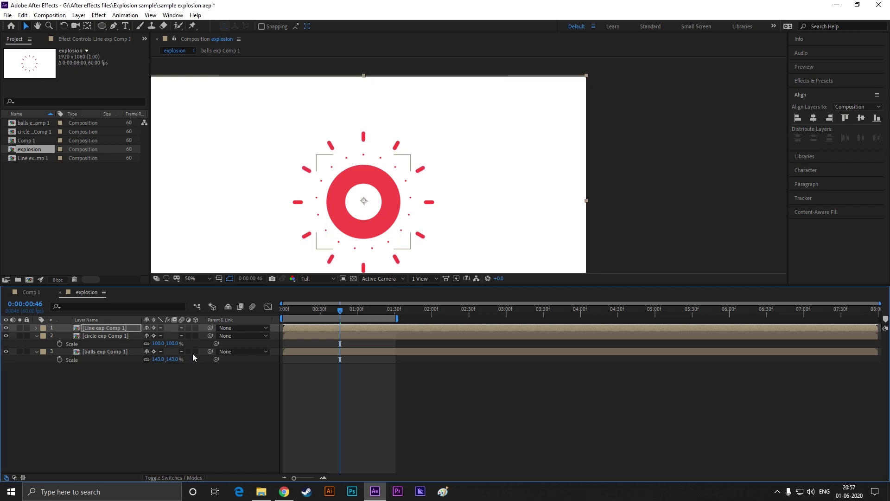
pyautogui.moveTo(341, 310); pyautogui.dragTo(284, 320)
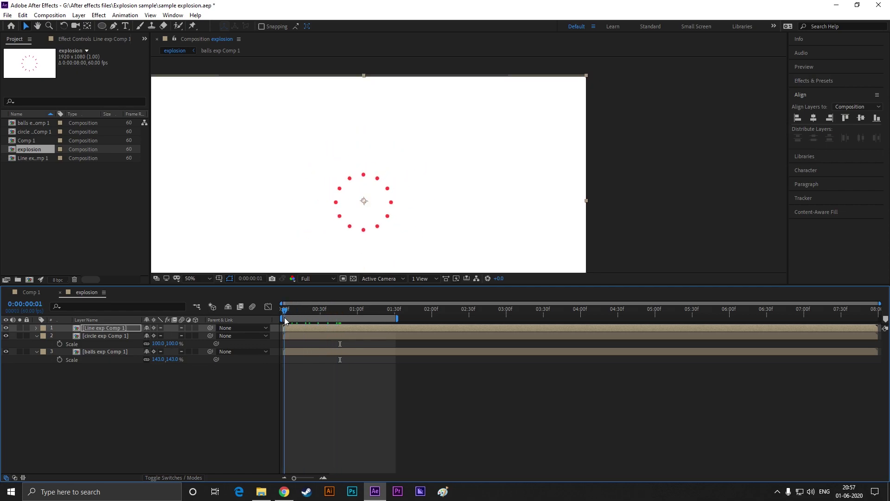
pyautogui.press('space')
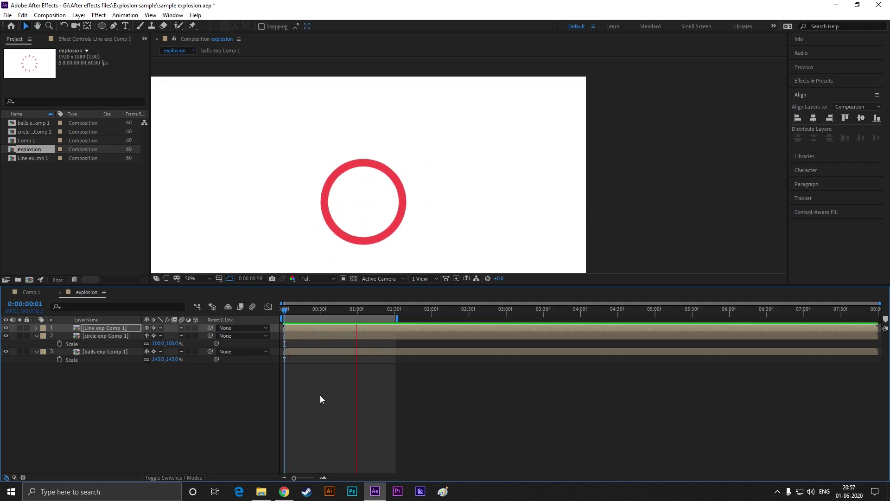
pyautogui.press('space')
pyautogui.scroll(-1, 471, 215)
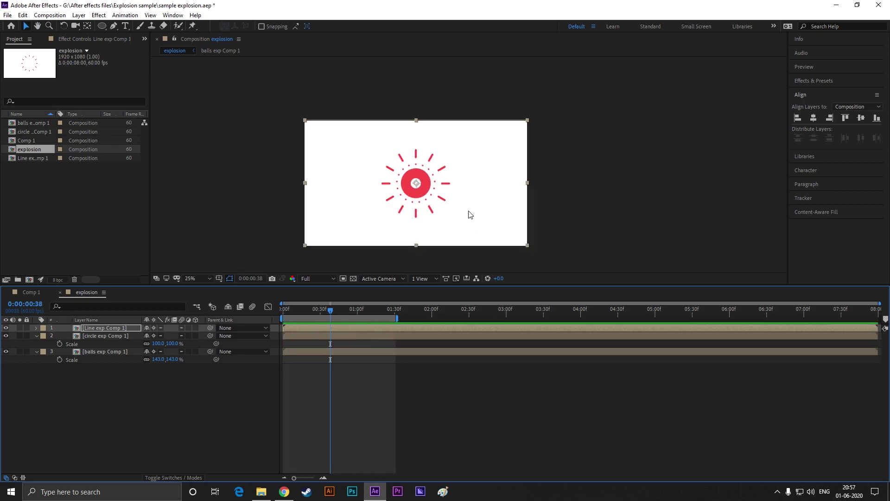